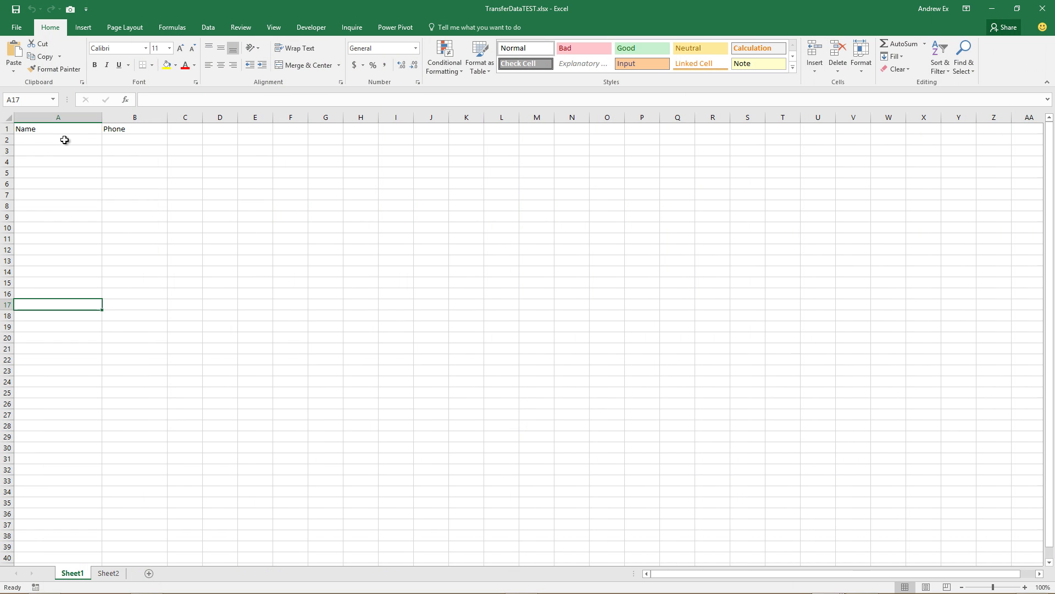
Select cell A2 under the Name header, look at Sheet2, then return to Sheet1
click(65, 139)
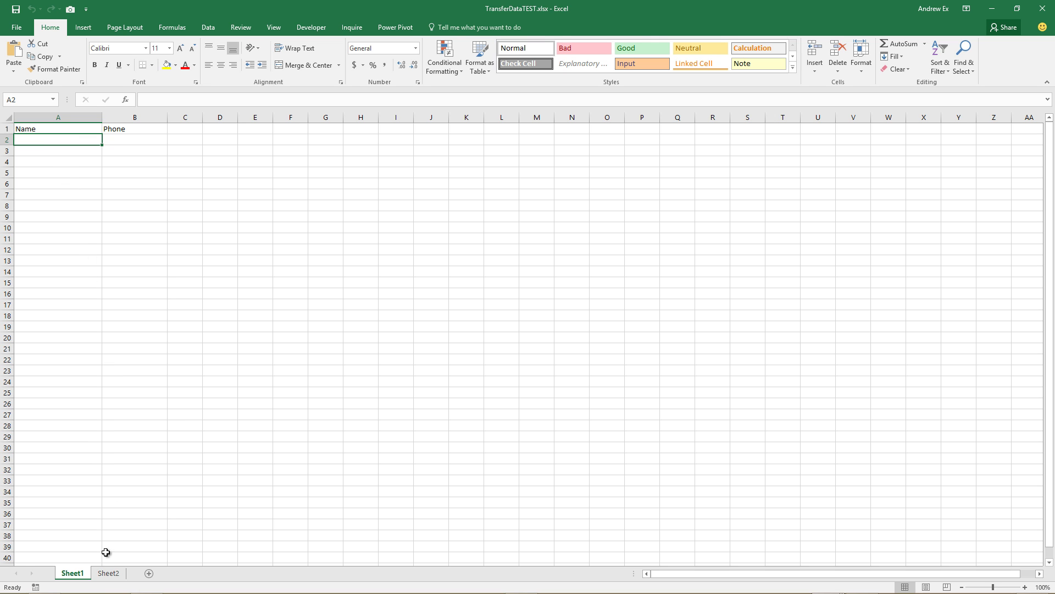
click(107, 575)
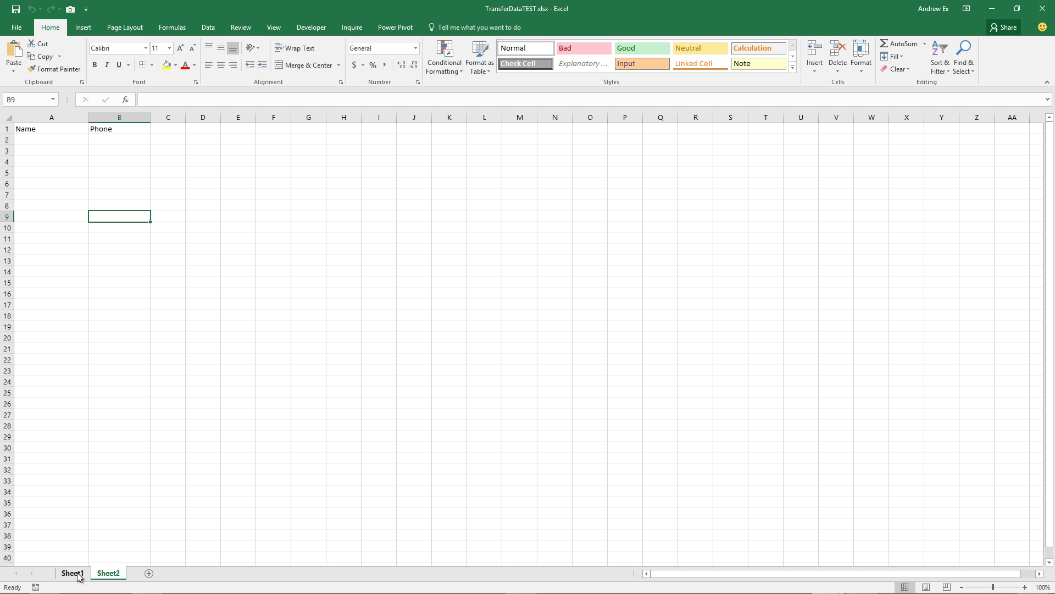
click(78, 574)
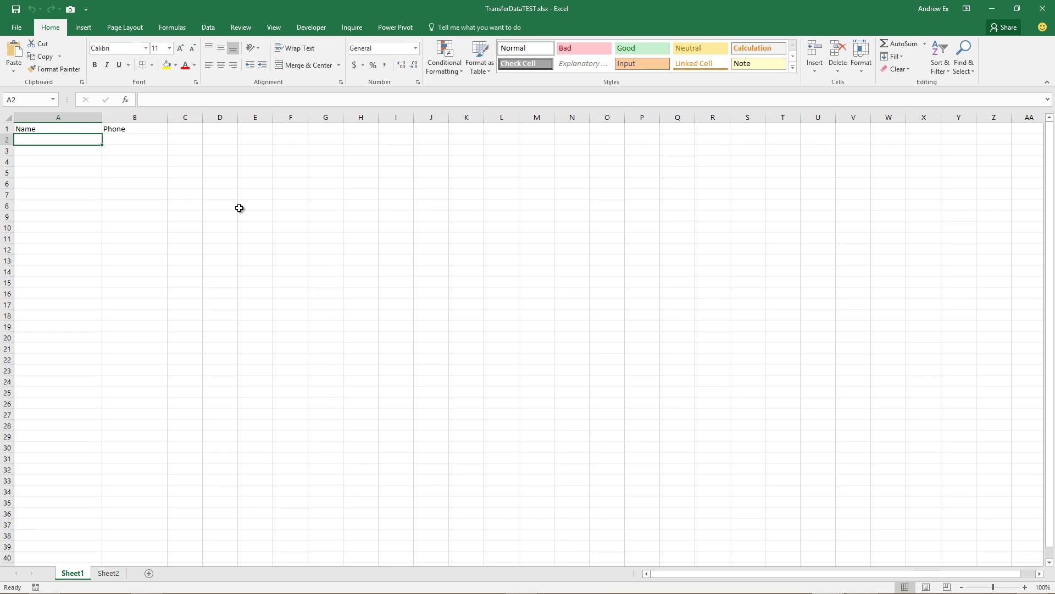
Draw an ActiveX command button over cells C1:D2 from the Developer tab
click(312, 29)
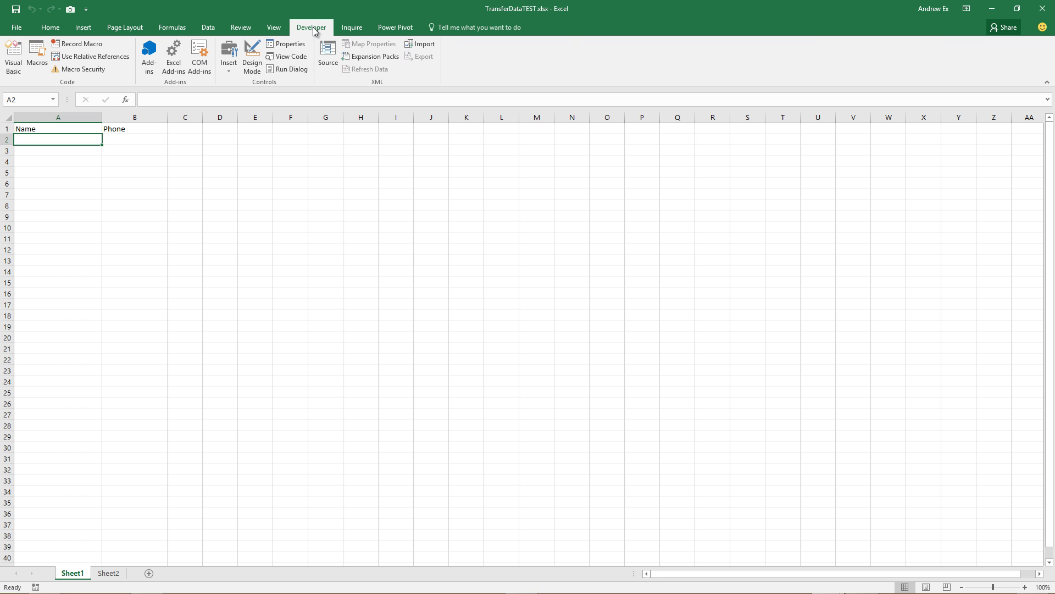
click(228, 73)
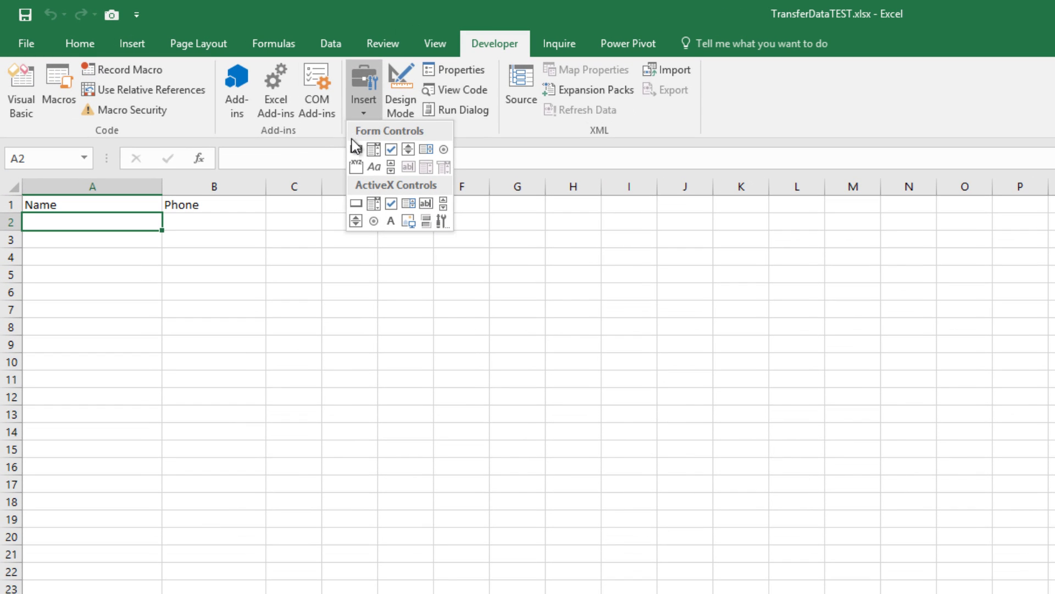
click(358, 204)
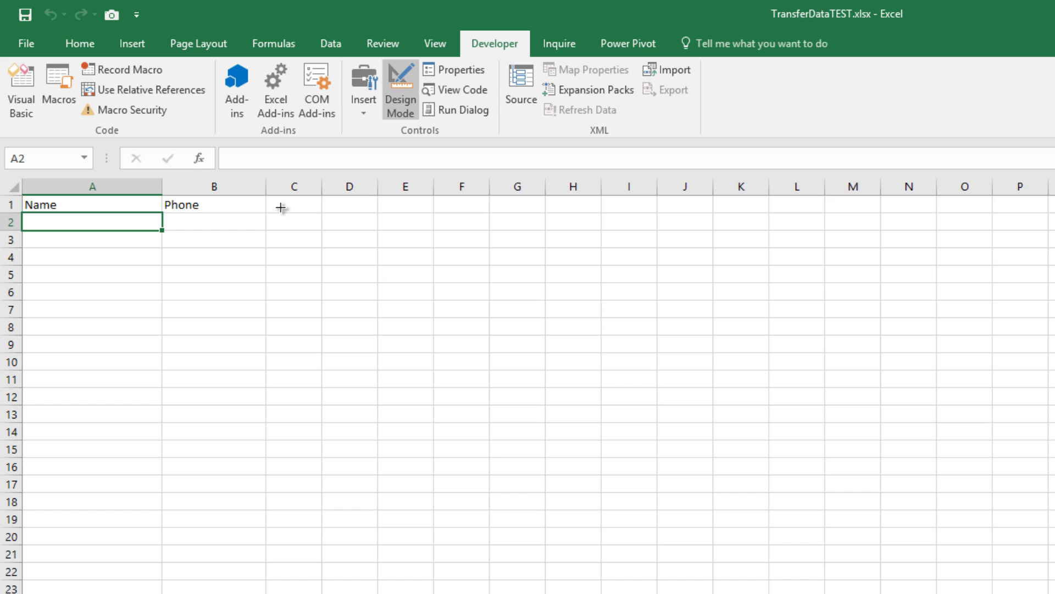
drag(279, 200, 368, 224)
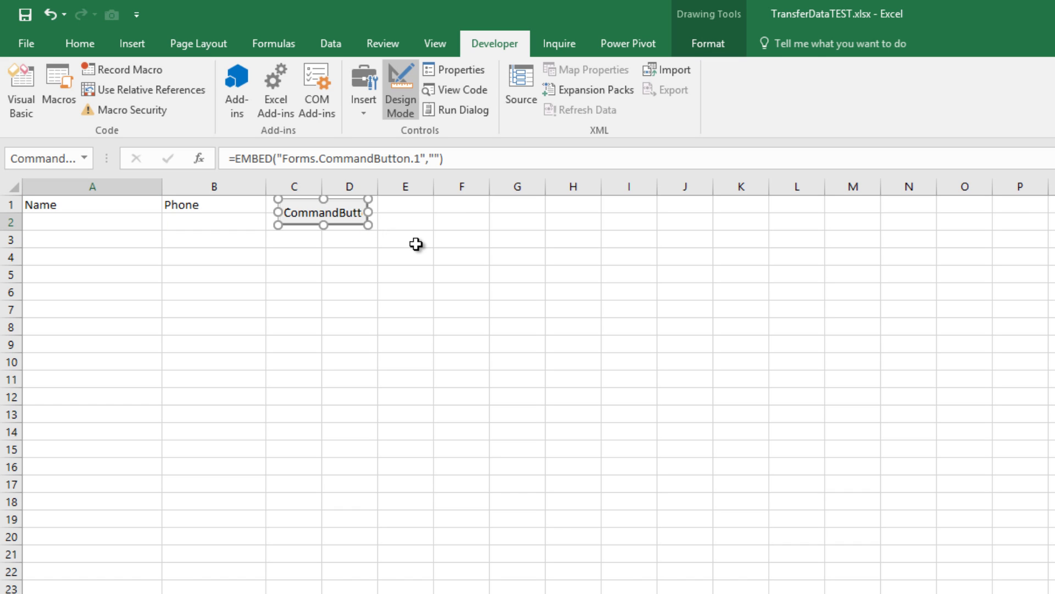
Change the button's Caption property from CommandButton1 to Transfer
right_click(344, 222)
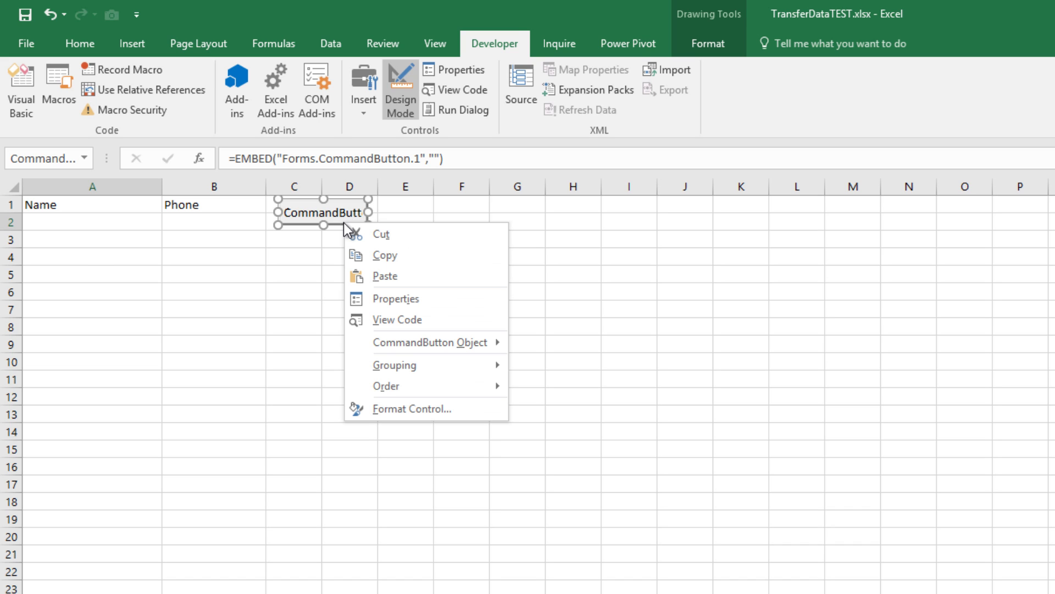
click(438, 299)
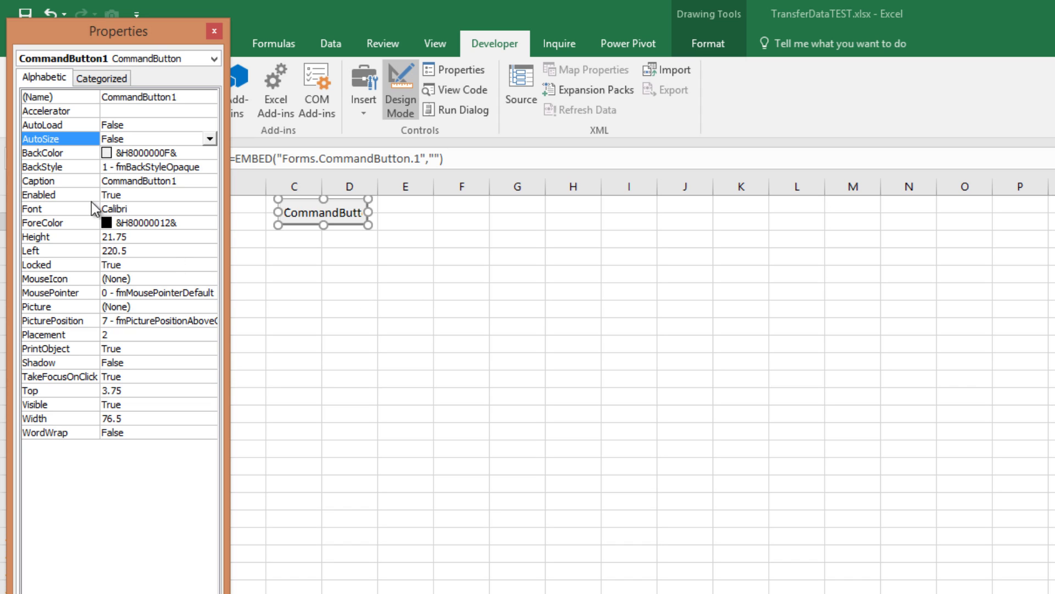
click(186, 181)
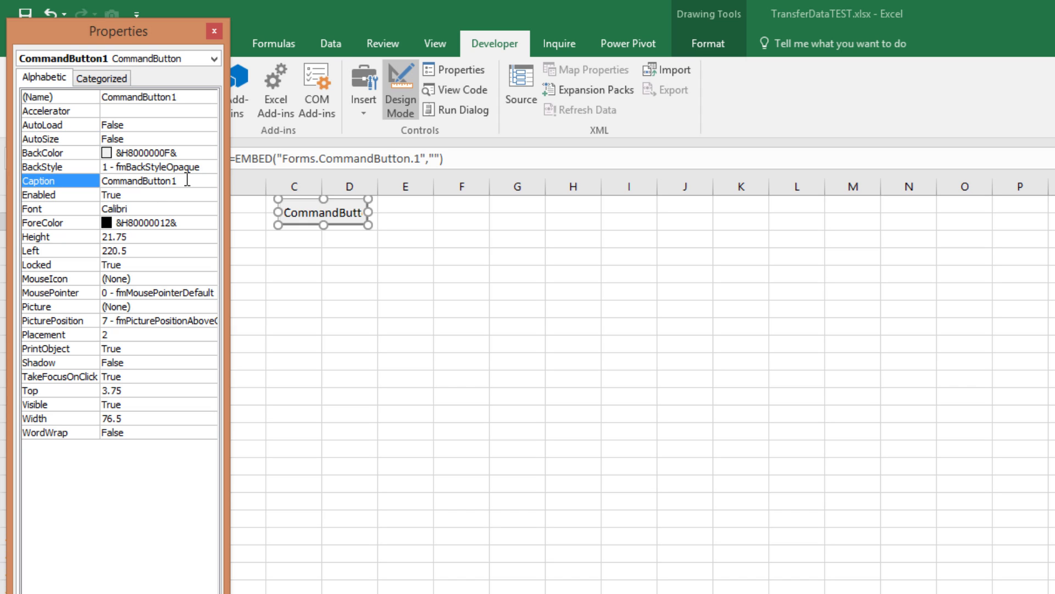
key(BackSpace)
key(BackSpace)
key(BackSpace)
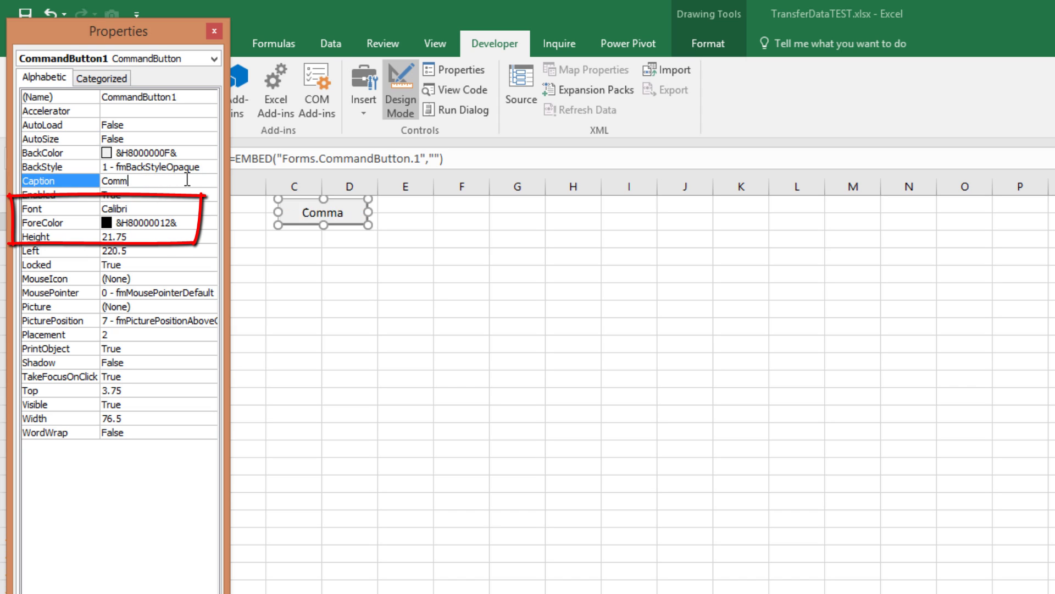
key(BackSpace)
key(BackSpace)
key(BackSpace)
text(Tran)
text(sfer)
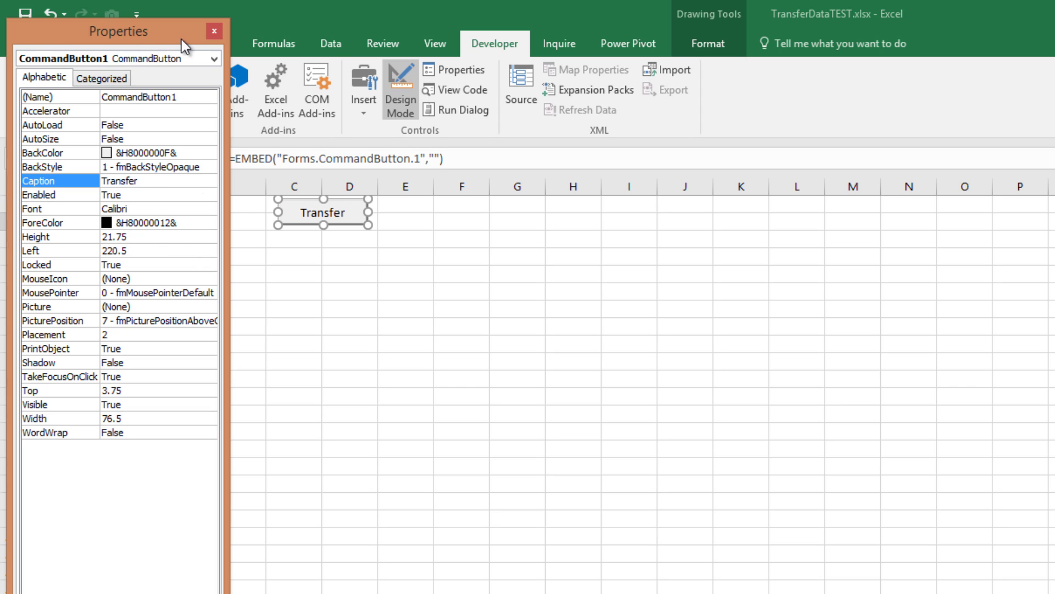
click(214, 33)
Open the Transfer button's CommandButton1_Click procedure in a maximized Sheet1 code window
double_click(350, 226)
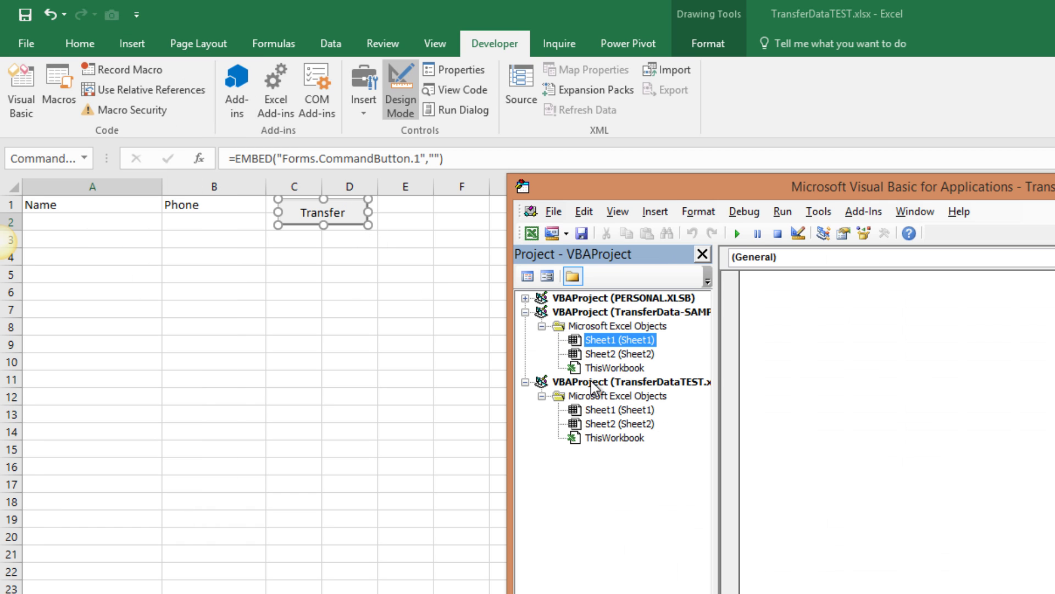
click(598, 410)
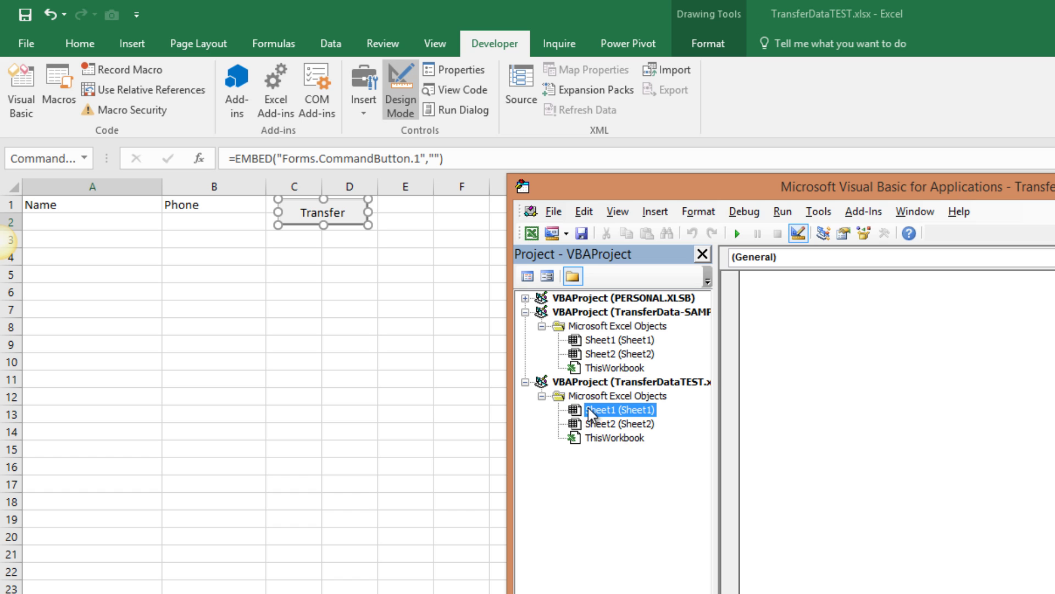
click(525, 312)
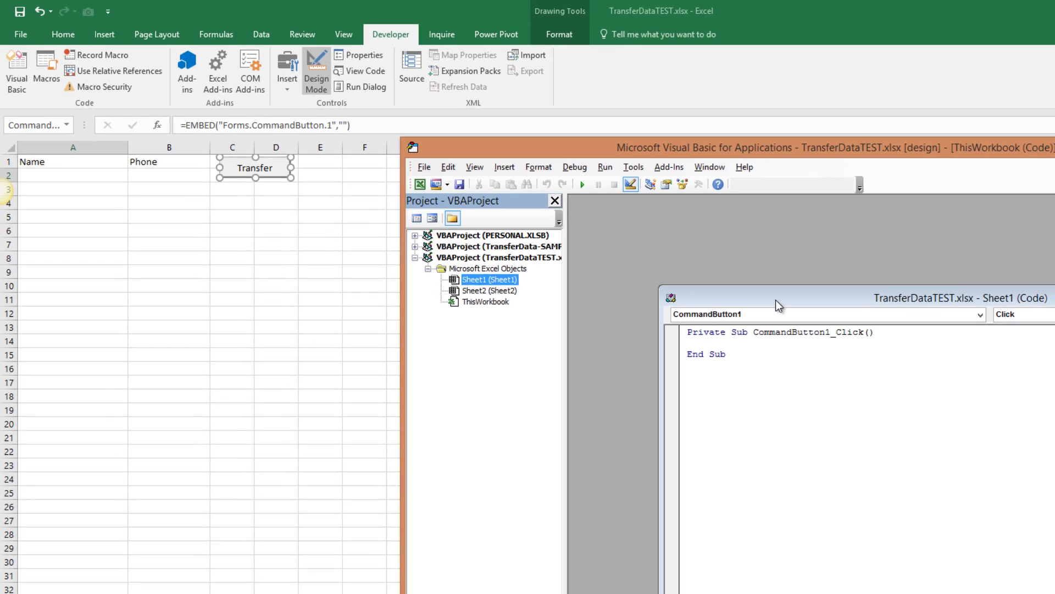
double_click(962, 377)
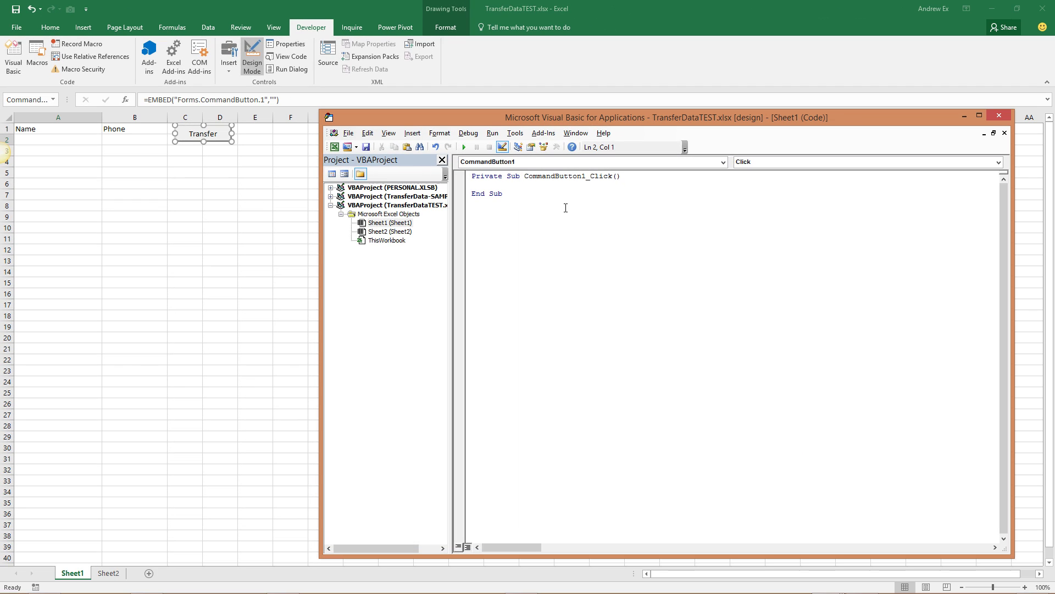
click(389, 223)
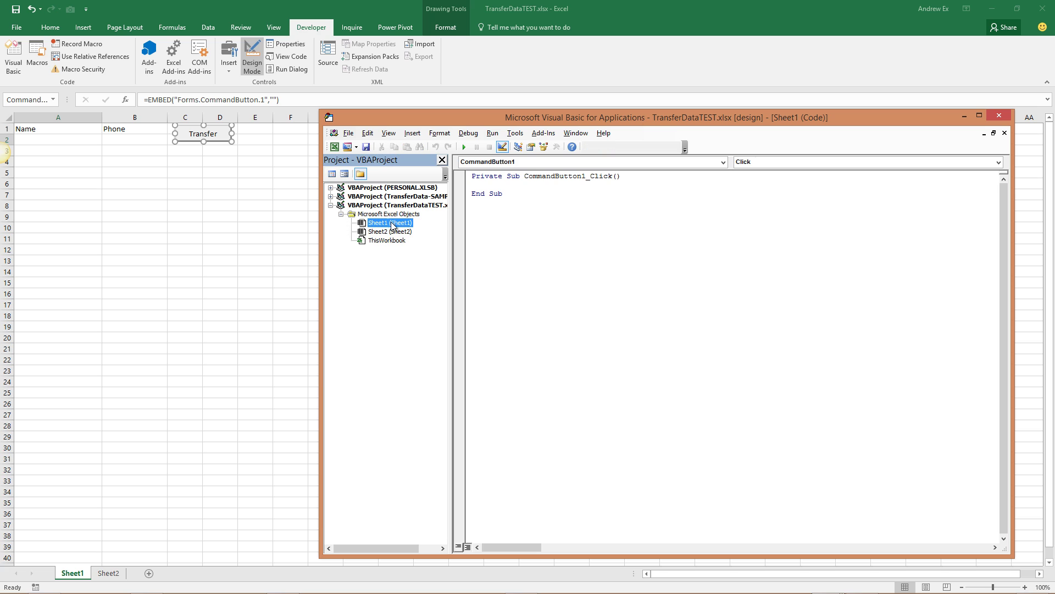
click(494, 187)
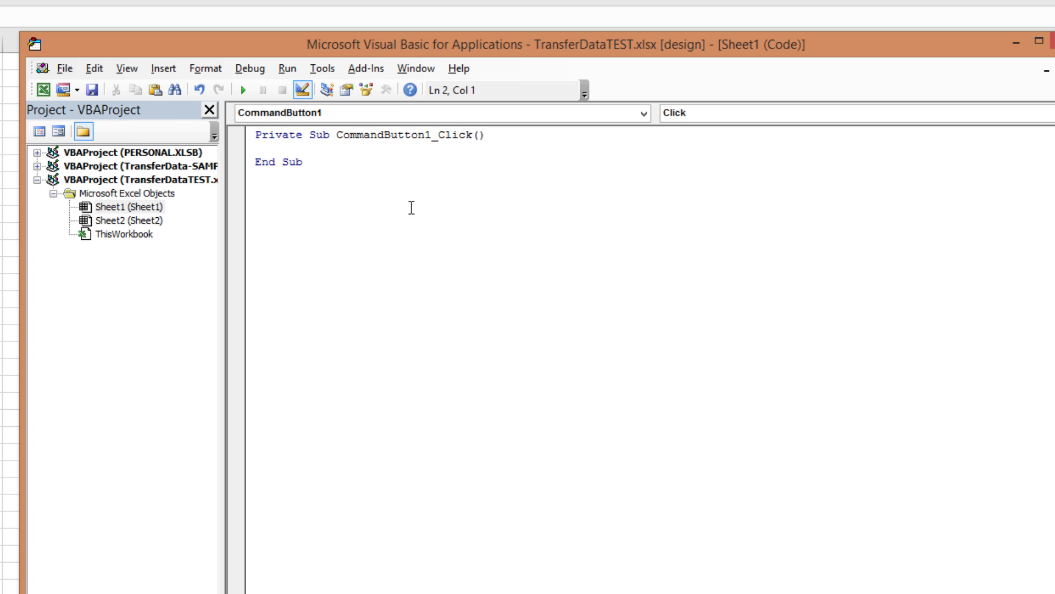
Declare 'Dim CustomerName As String, CustomerPhone As String' and begin a Worksheets("sheet1").Select line
text(Dim )
text(Cu)
text(stomer)
text(Name as )
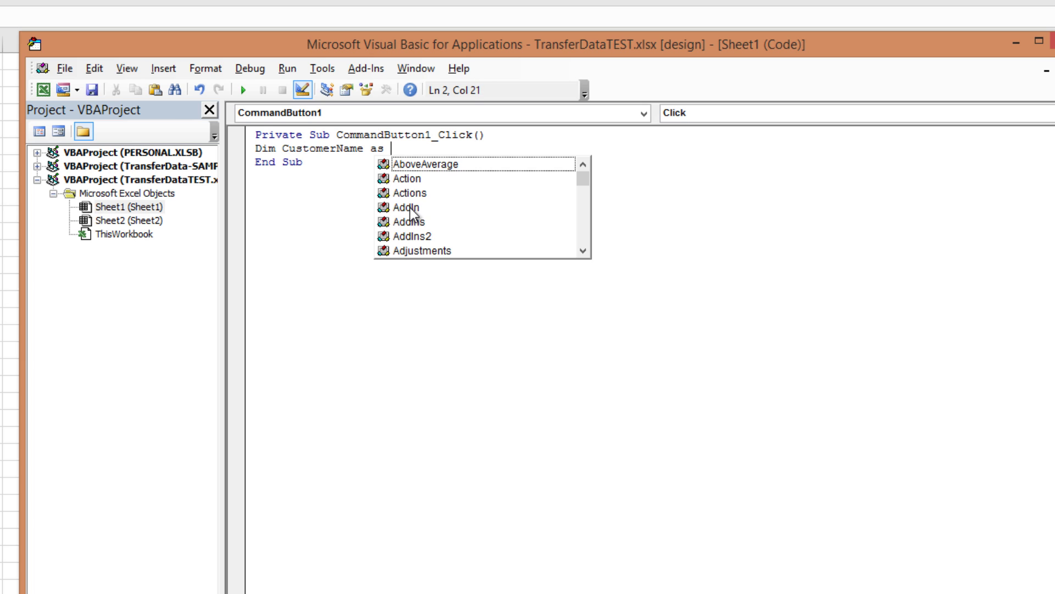
text(String)
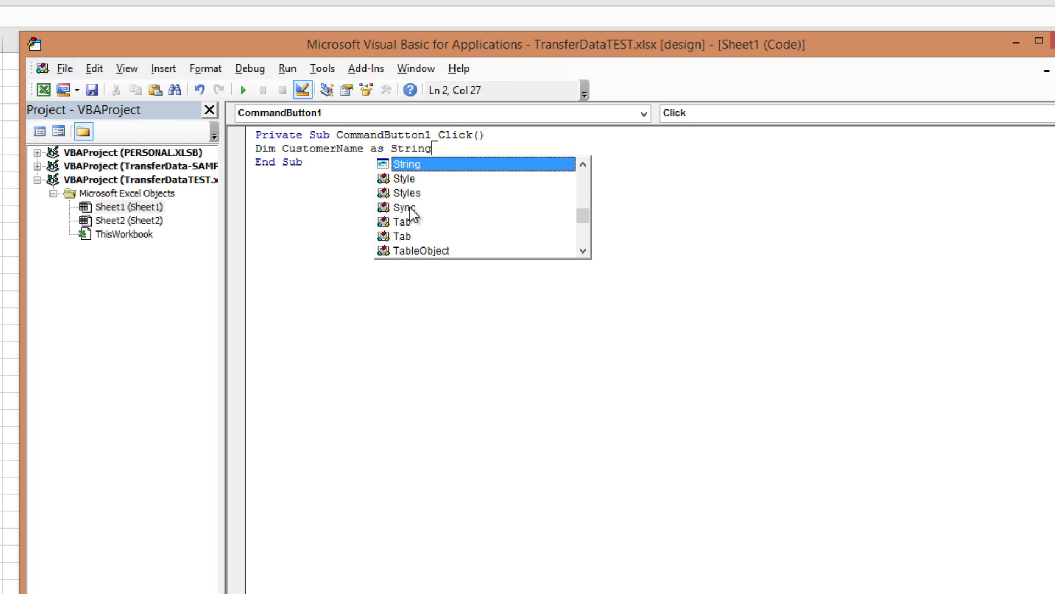
text(, )
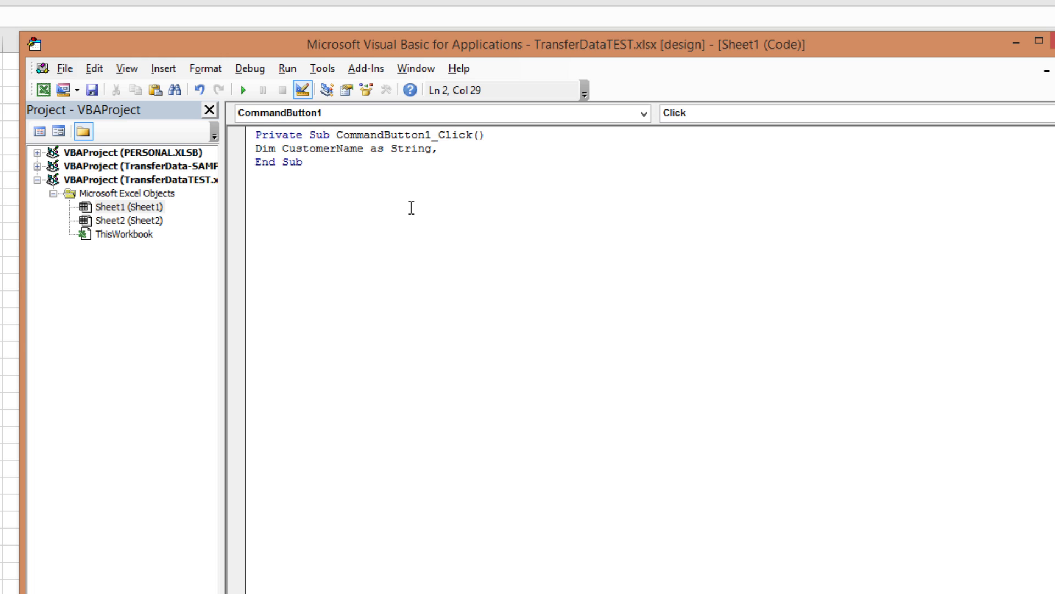
text(Customer)
text(Phon)
text(e as St)
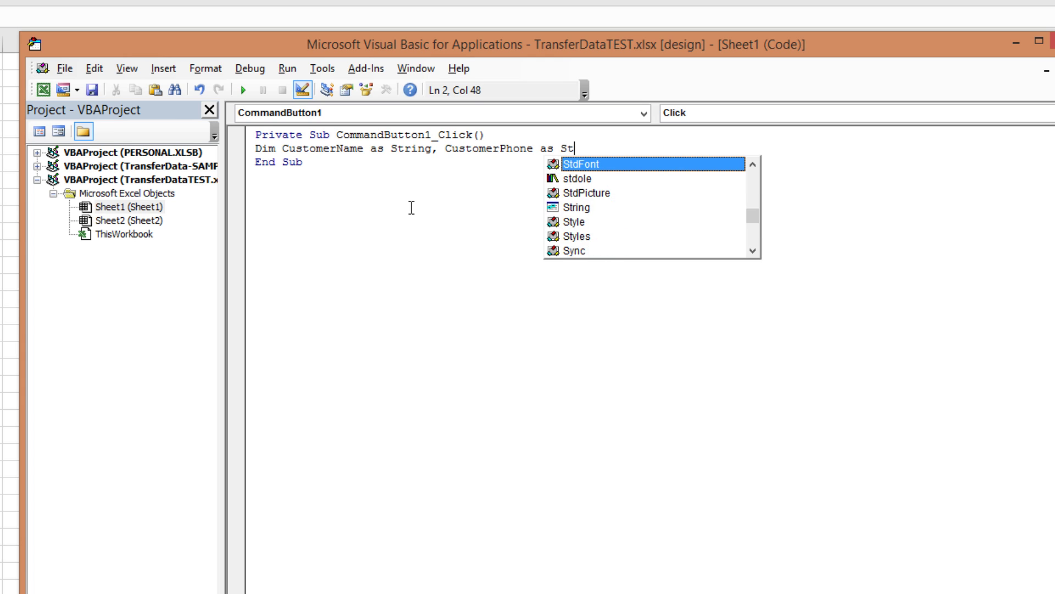
text(ring)
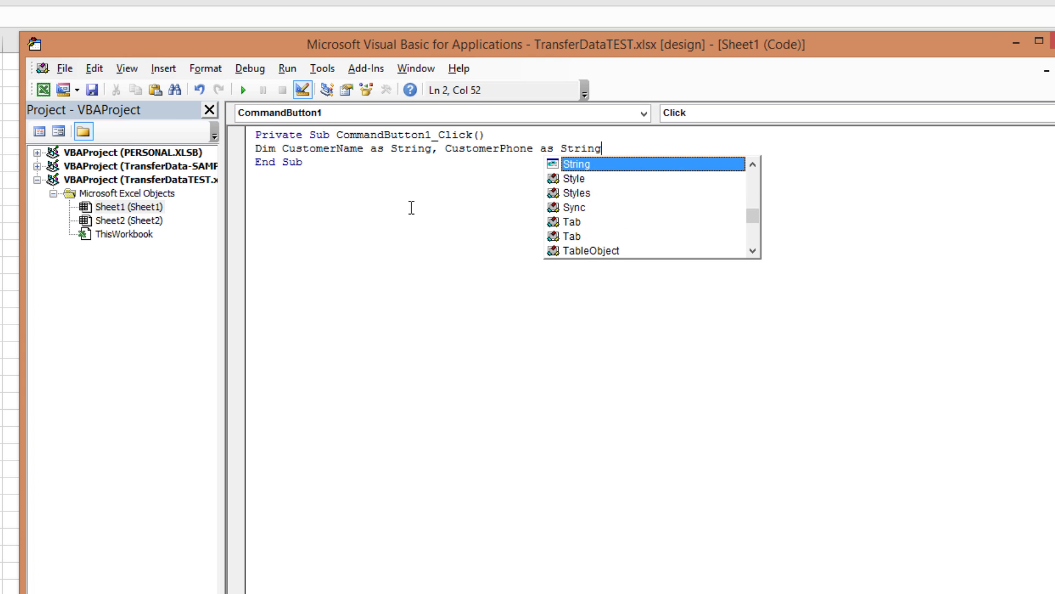
key(Return)
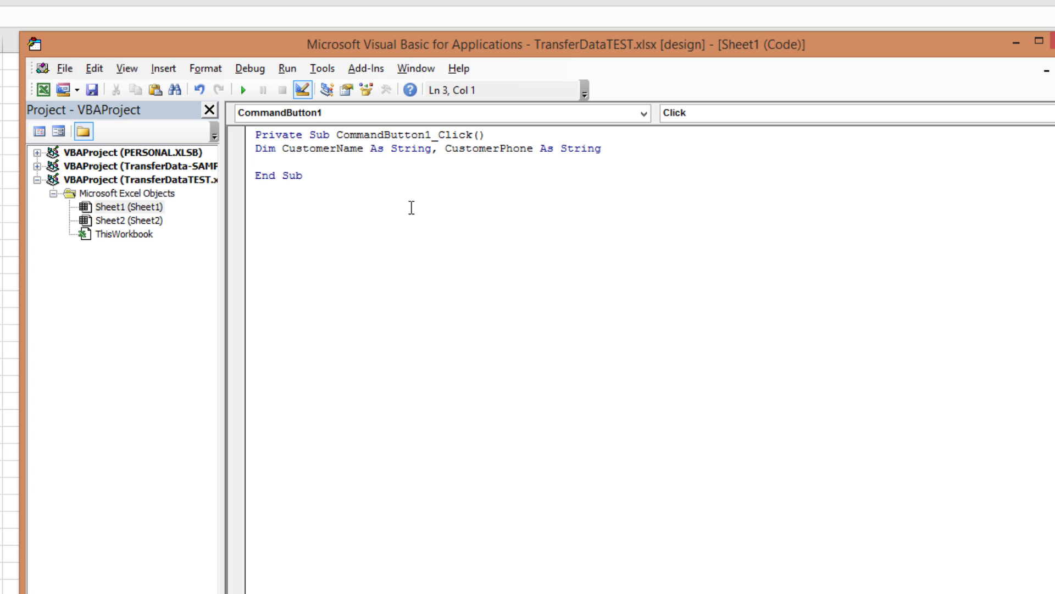
text(Wo)
text(rksheets)
text((")
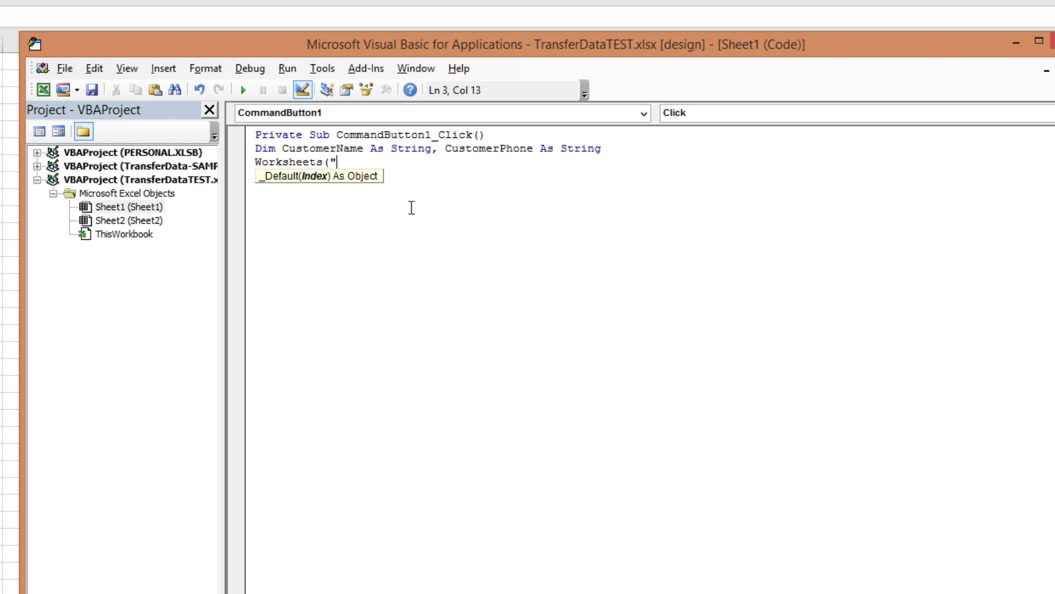
text(sheet1)
text("))
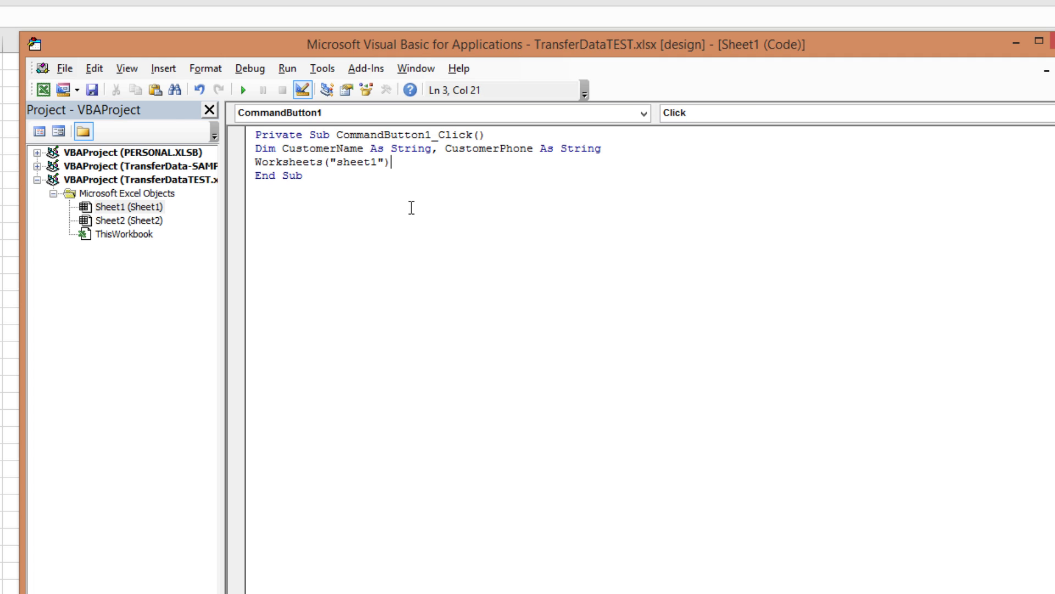
text(.select)
Add lines CustomerName = Range("A2") and CustomerPhone = Range("B2") after the sheet1 Select
key(Return)
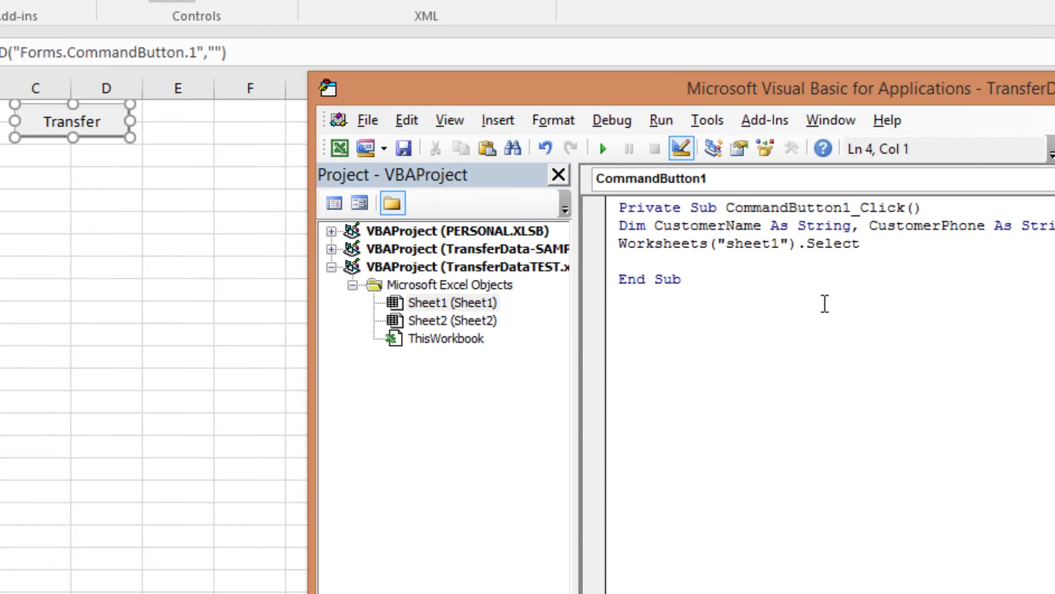
text(Customer)
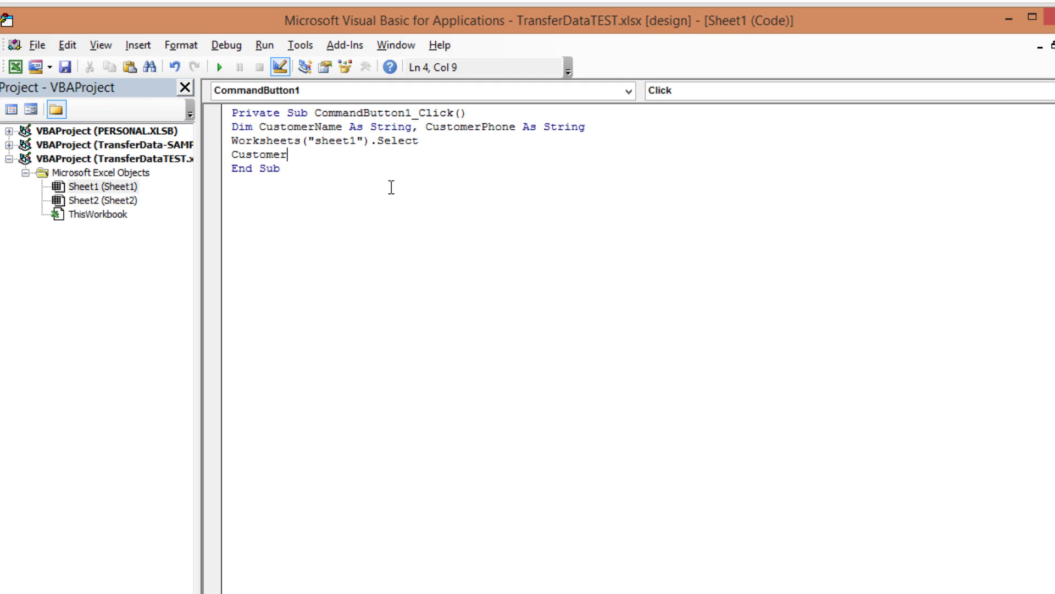
text(Name)
text(=ran)
text(ge)
text(("A2)
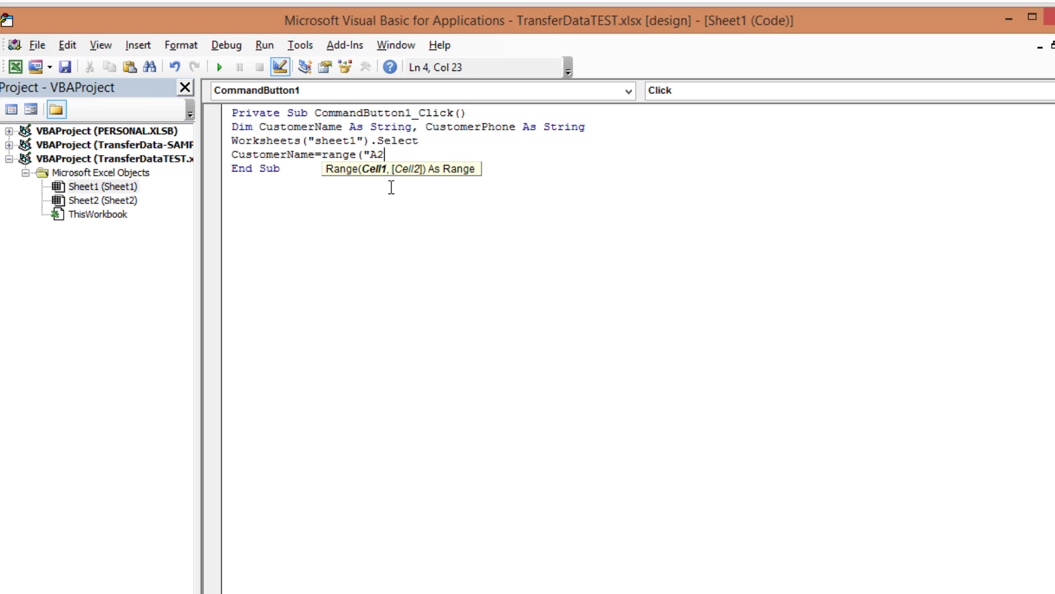
text("))
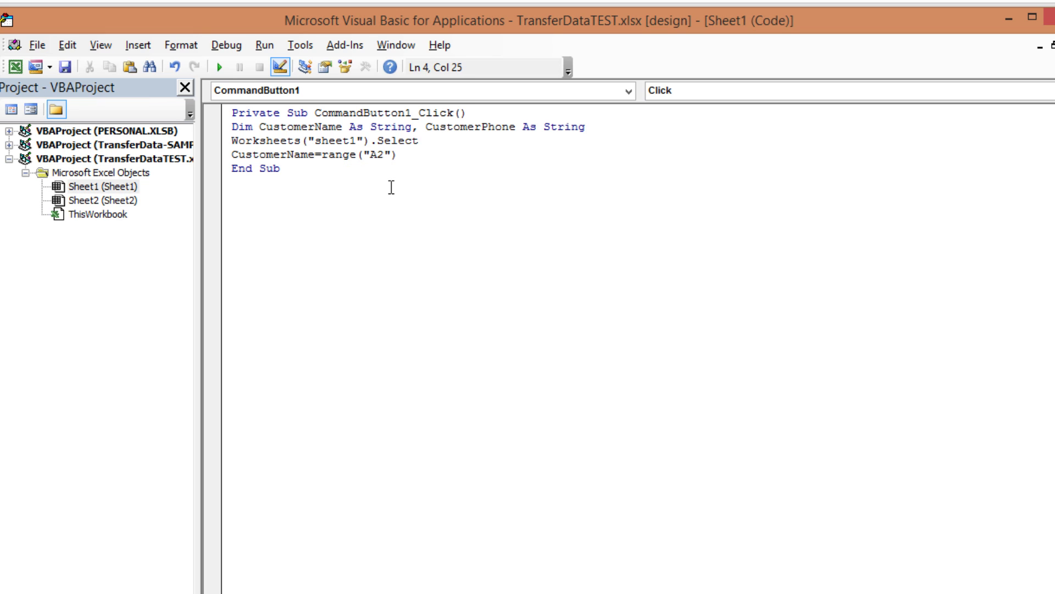
key(Return)
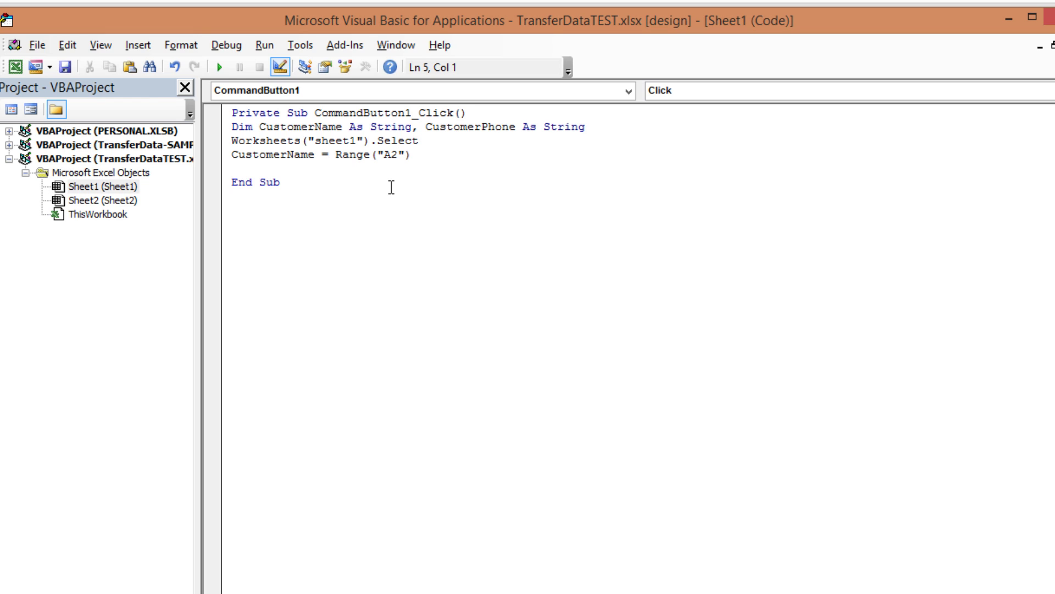
text(Customer)
text(Phone)
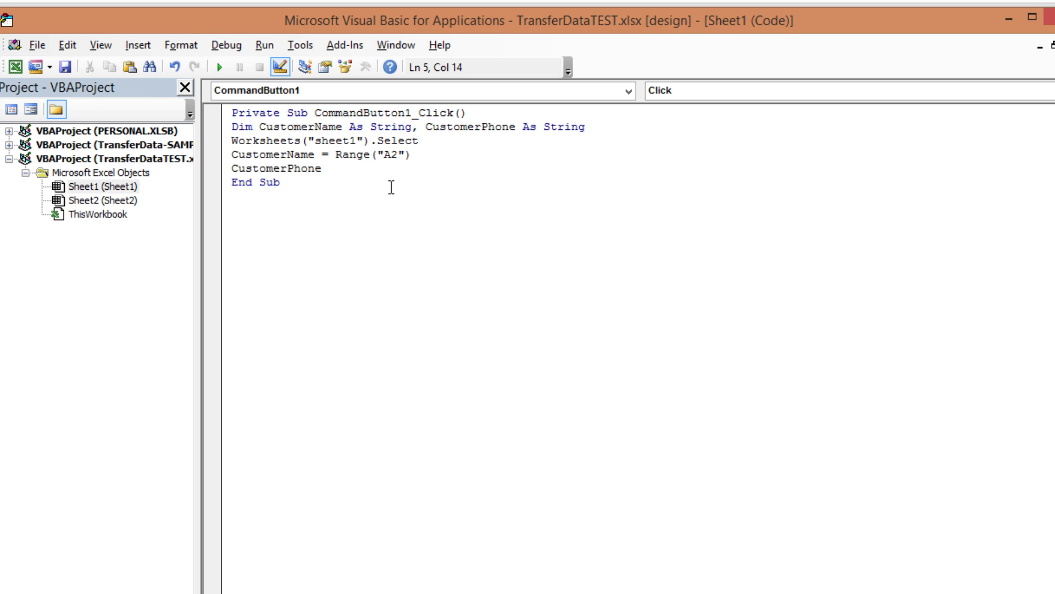
text(=rang)
text(e()
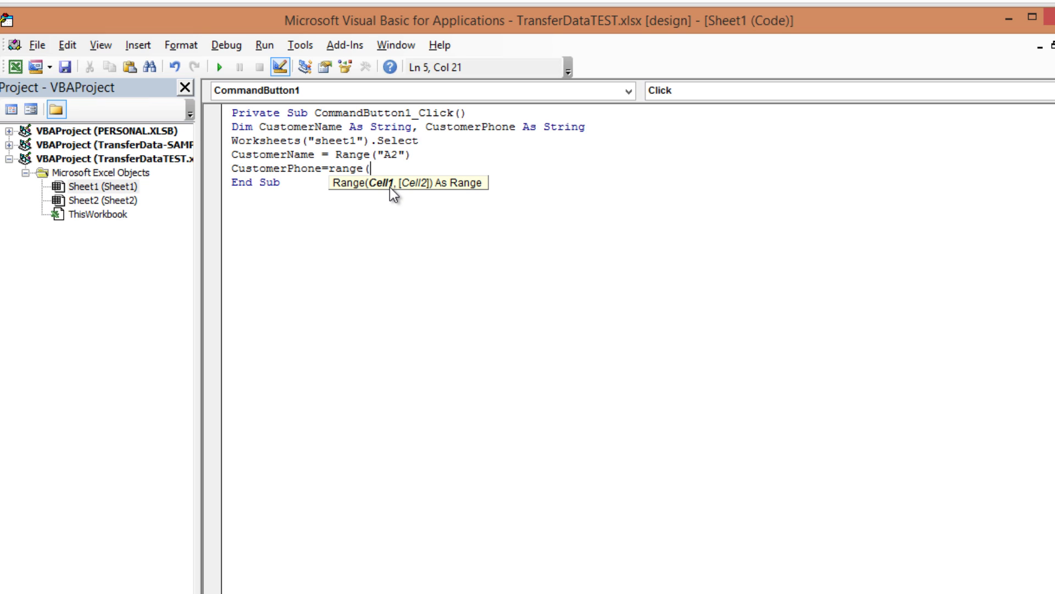
text("B2")
text())
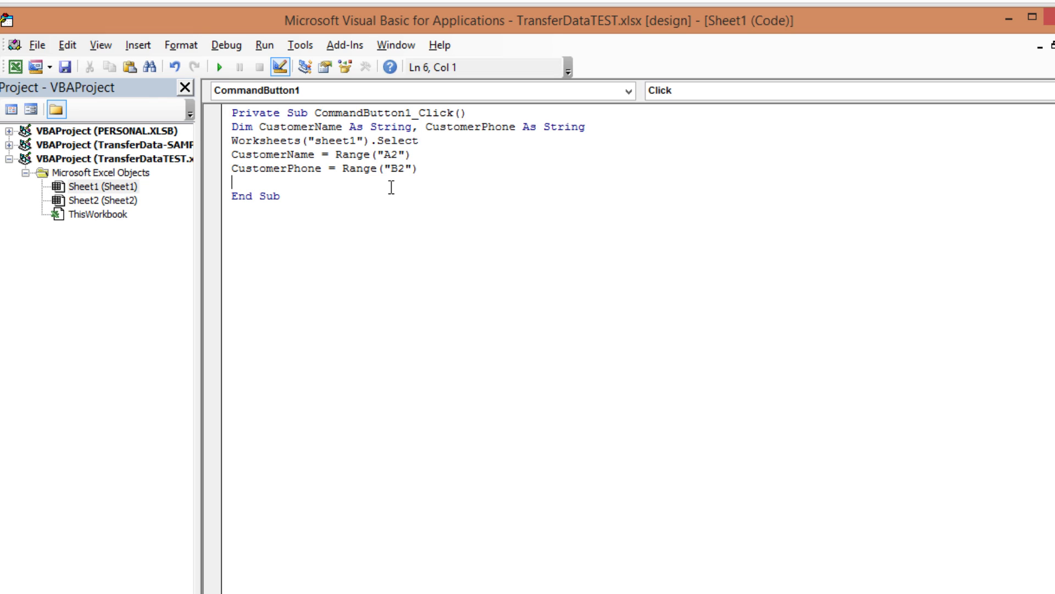
Add Worksheets("sheet2").Select and Worksheets("sheet2").Range("A1").Select lines
text(W)
text(orksheet)
text(s()
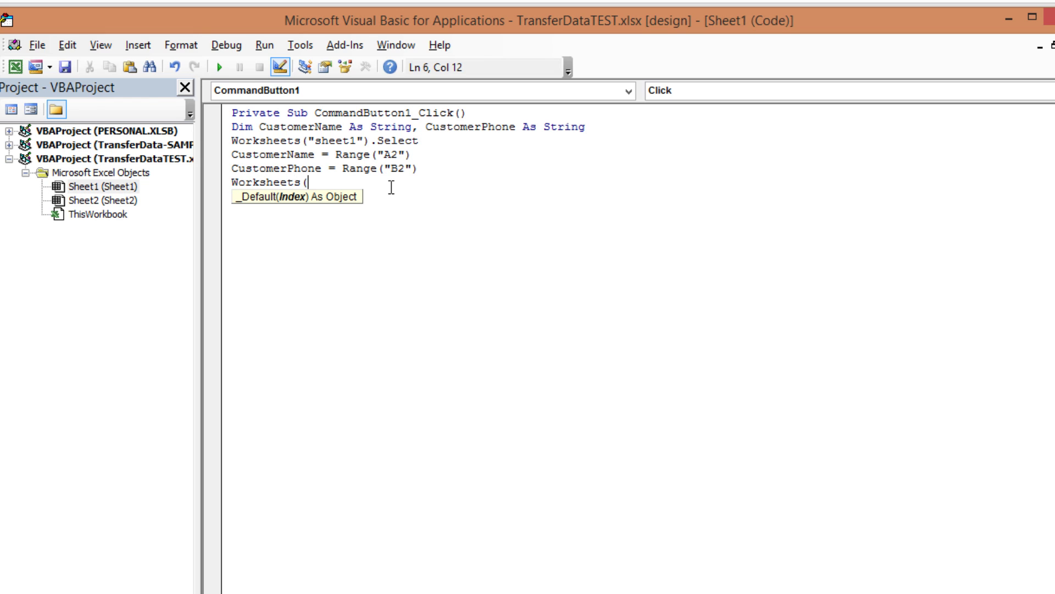
text("sheet2)
text("))
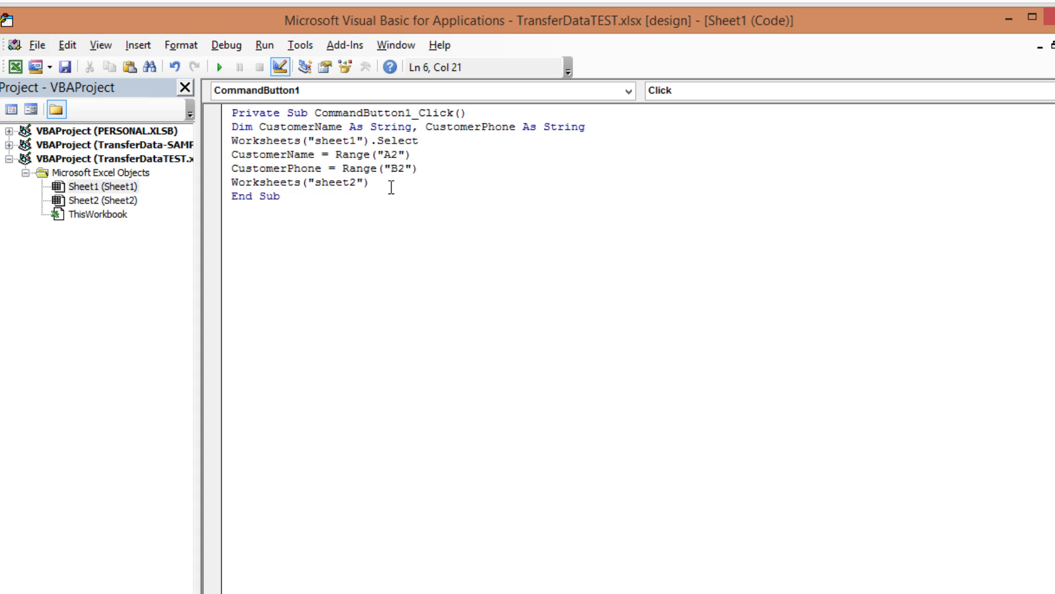
text(.se)
text(lect)
key(Return)
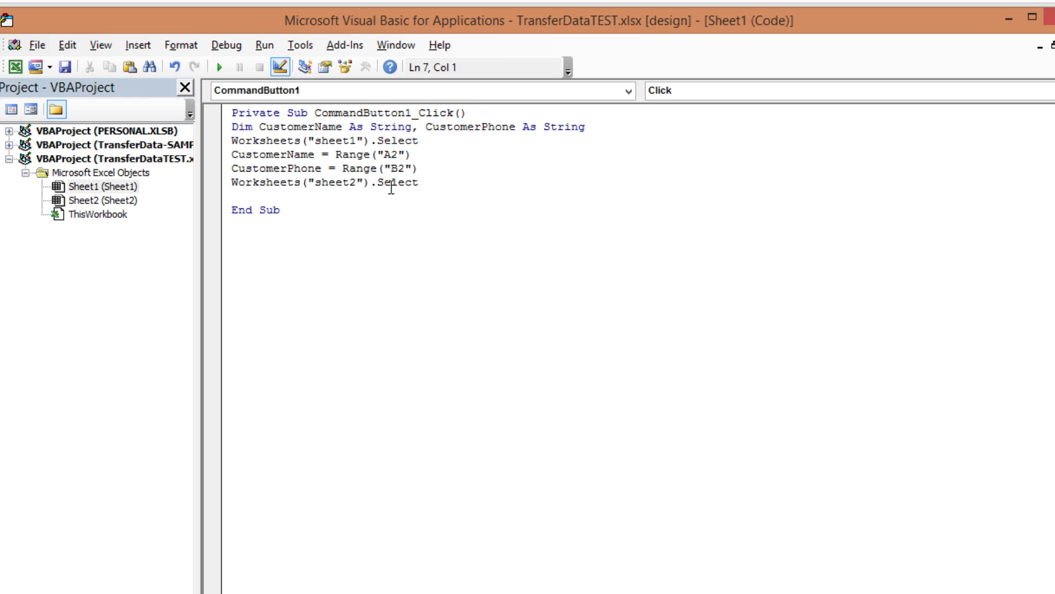
text(Worksheet)
text(s()
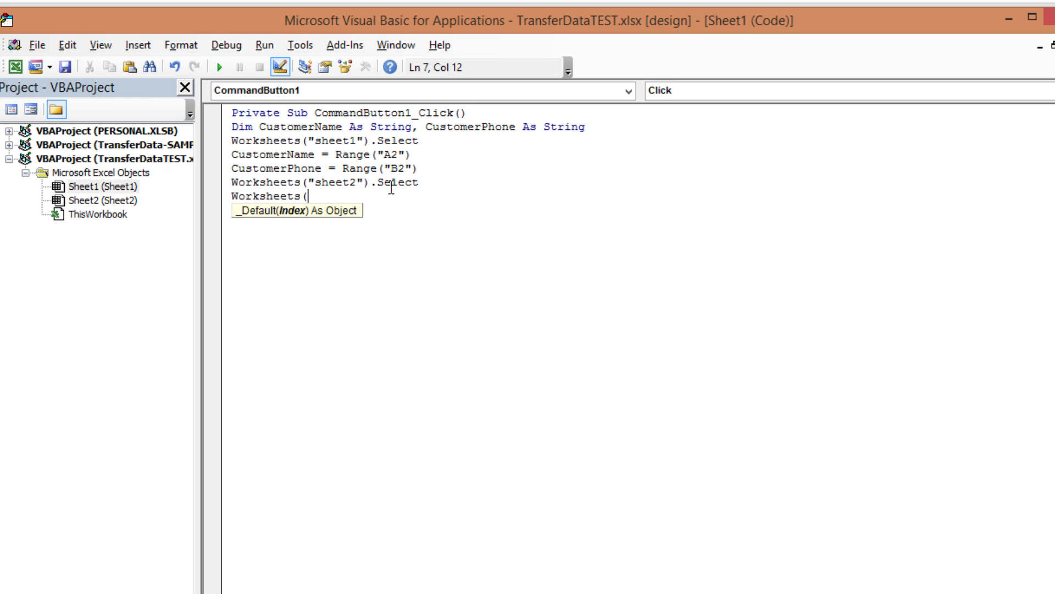
text(")
text(sheet2)
text("))
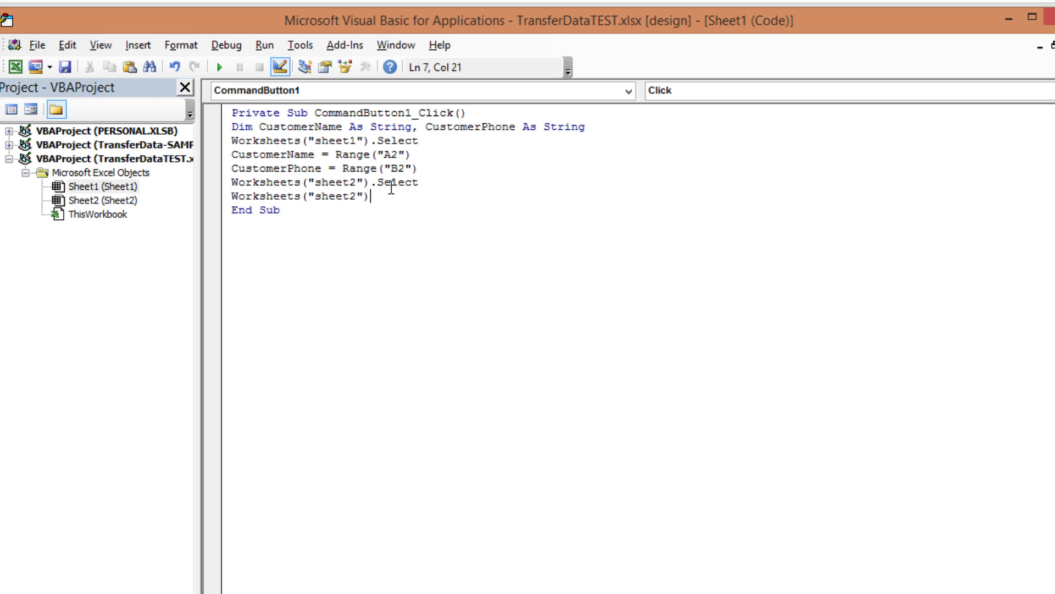
text(.ran)
text(ge)
text(()
text("A1"))
text(.selec)
text(t)
key(Return)
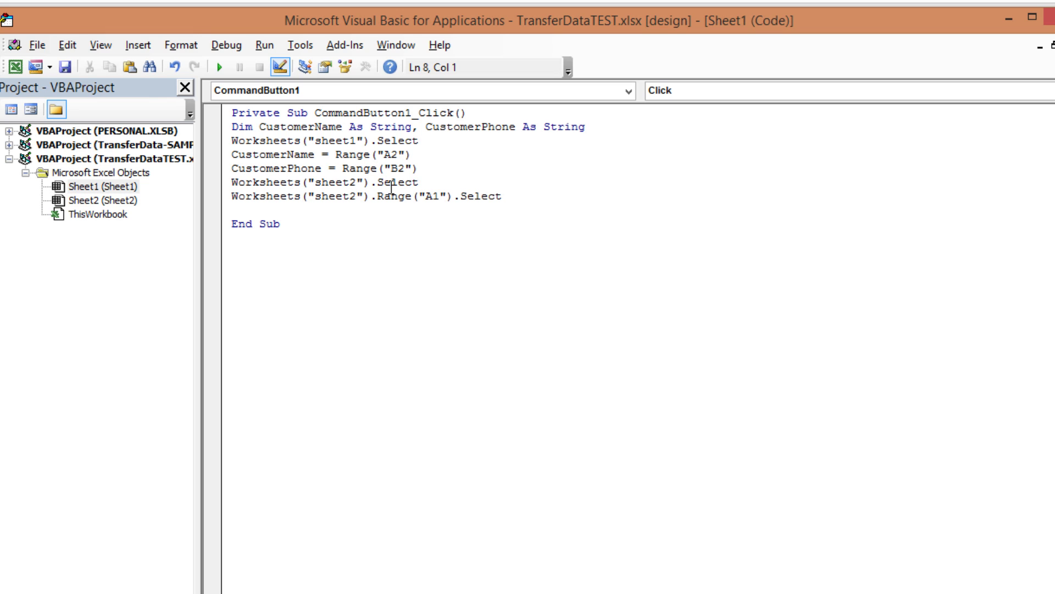
Add an If block: when sheet2's A1.Offset(1,0) isn't empty, select Range("A1").End(xlDown)
text(I)
text(f worksh)
text(eets)
text(("sh)
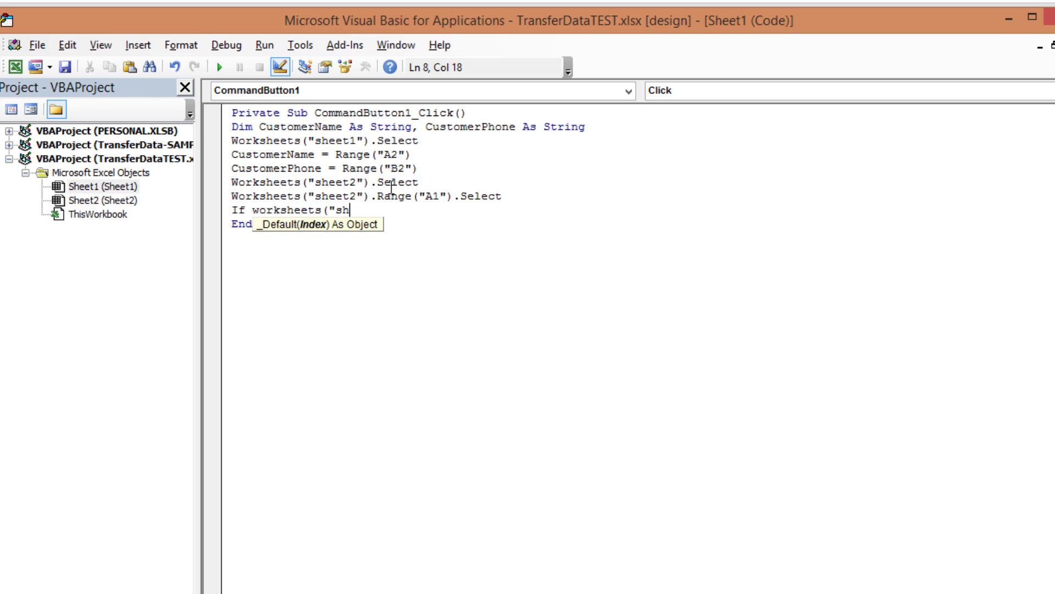
text(eet2"))
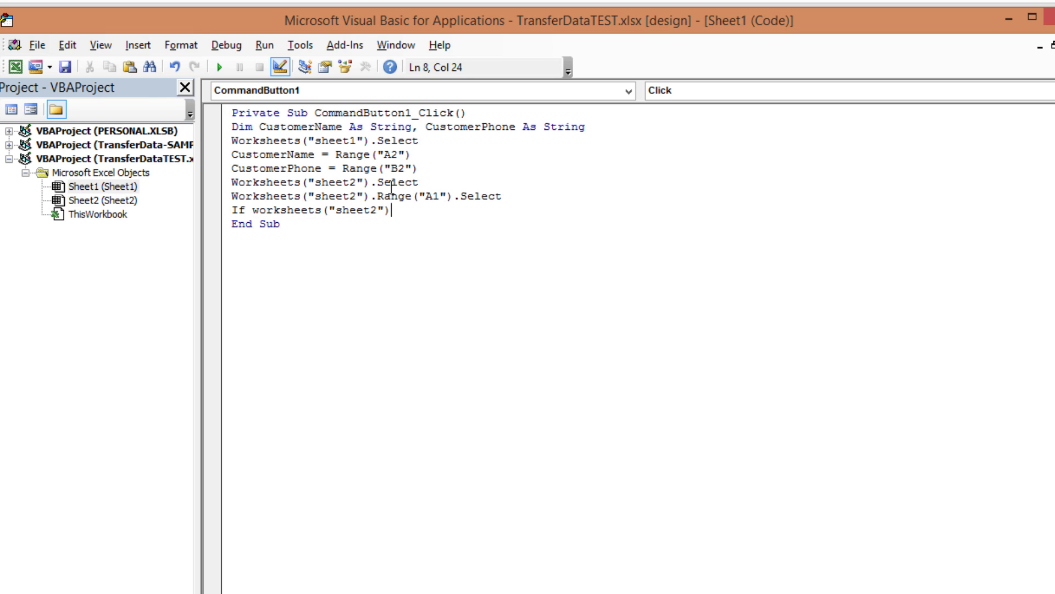
text(.ra)
text(nge)
text(("A1)
text("))
text(.off)
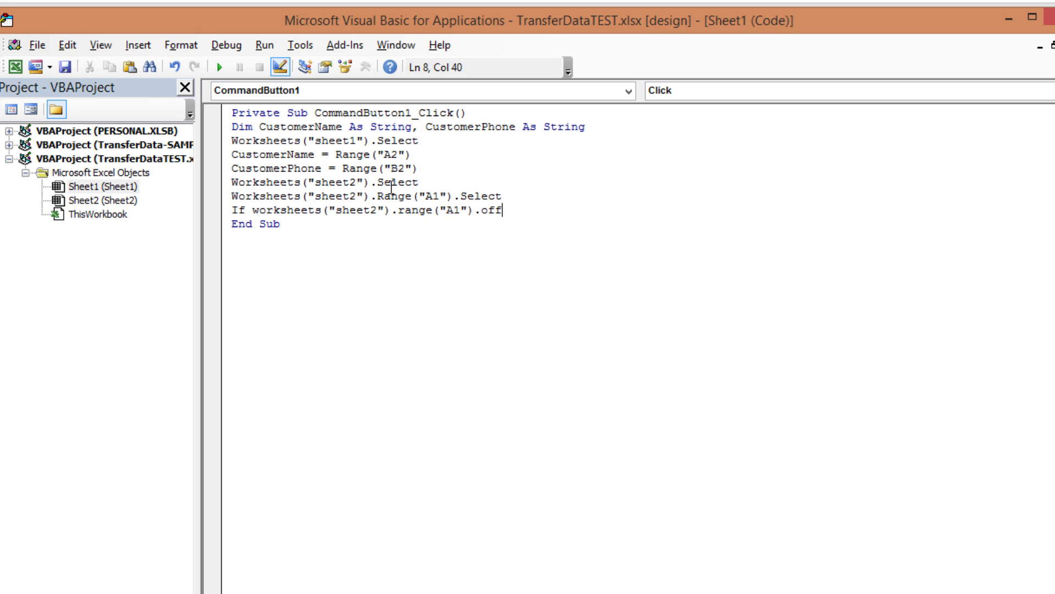
text(set)
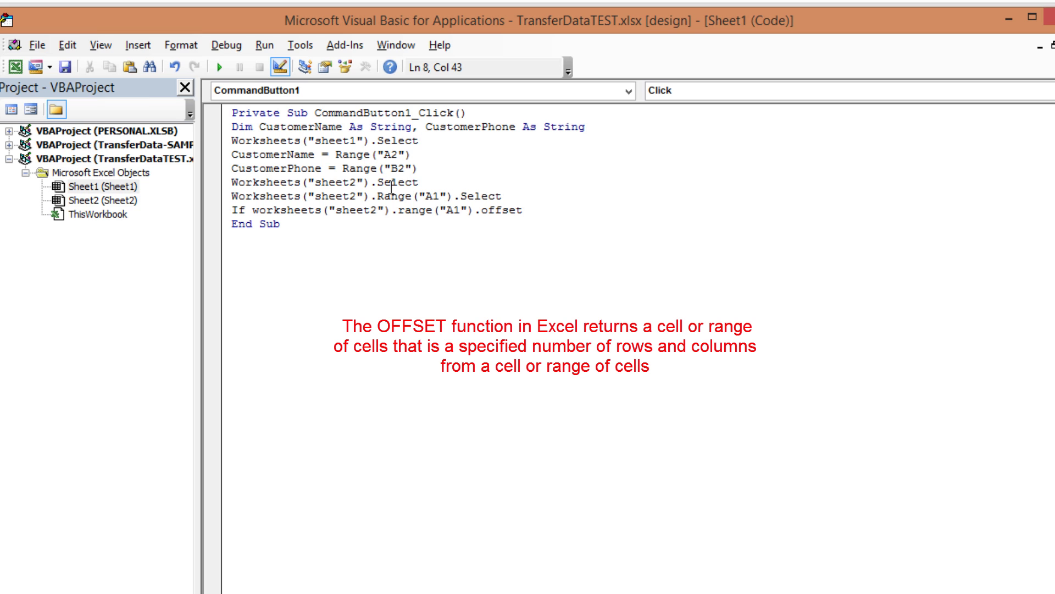
text((1)
text(,0) )
text(<>)
text( "" )
text(then)
key(Return)
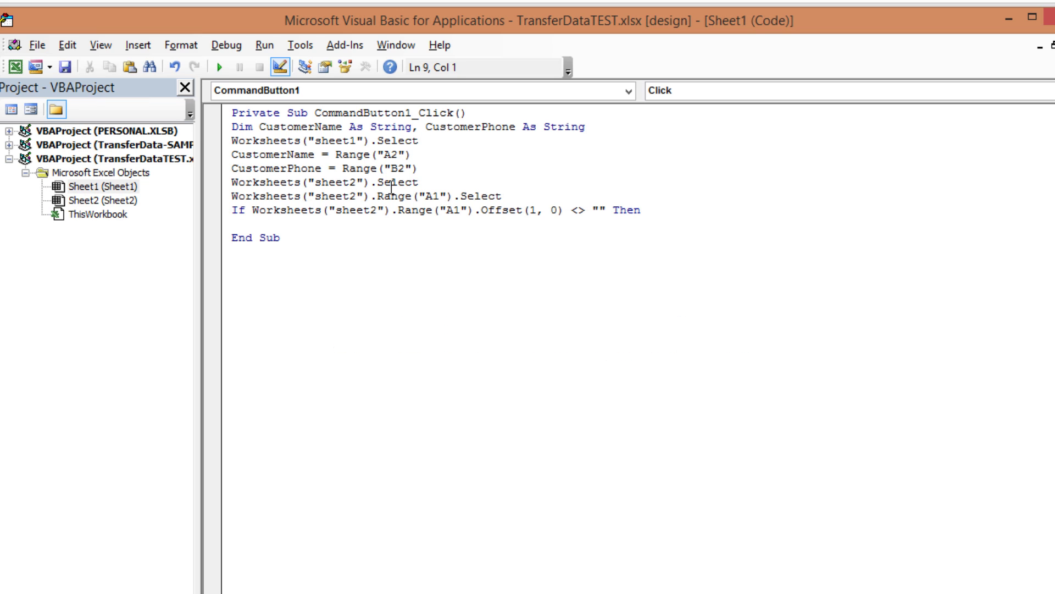
text(worksheets)
text(("sheet)
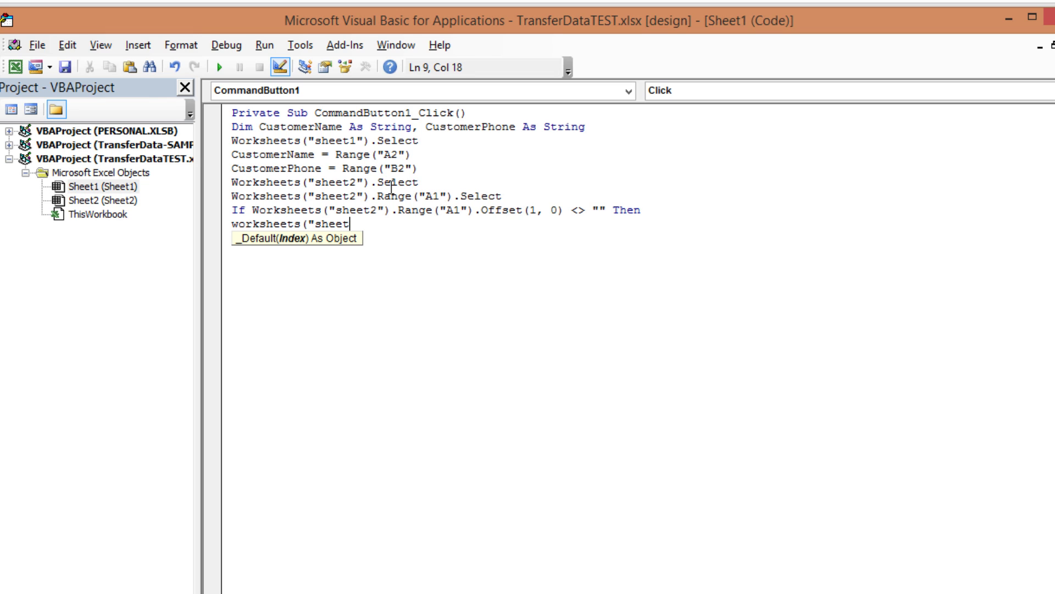
text(2")
text().r)
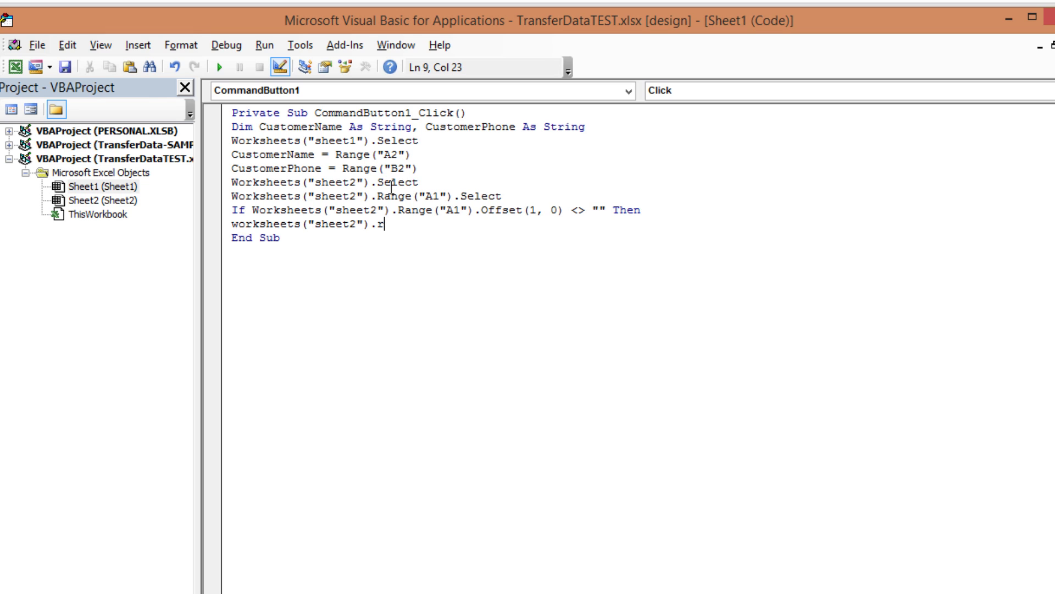
text(ange)
text(()
text(")
text(A1"))
text(.e)
text(nd()
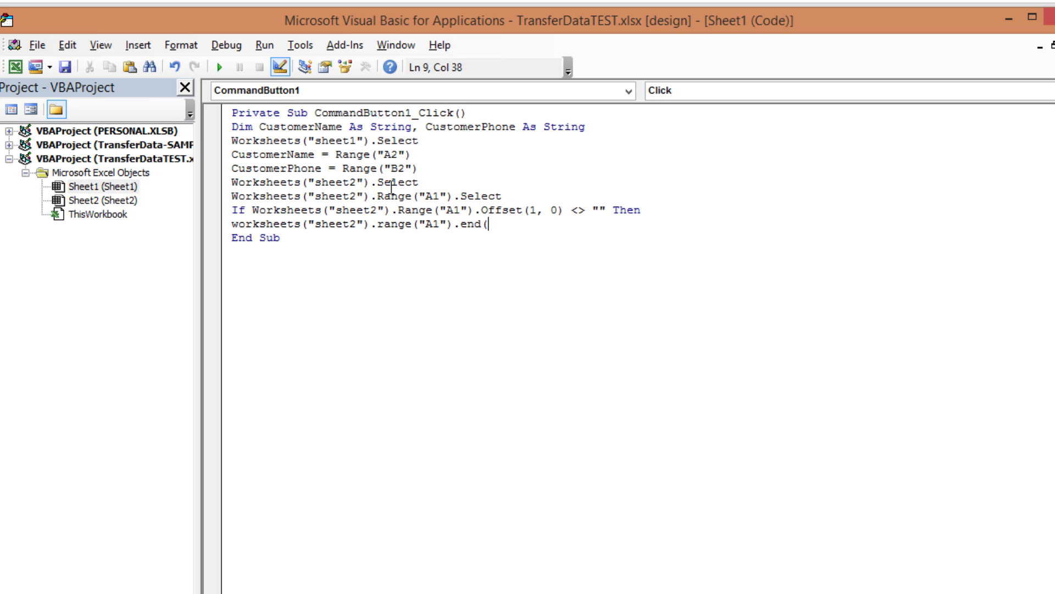
text(xld)
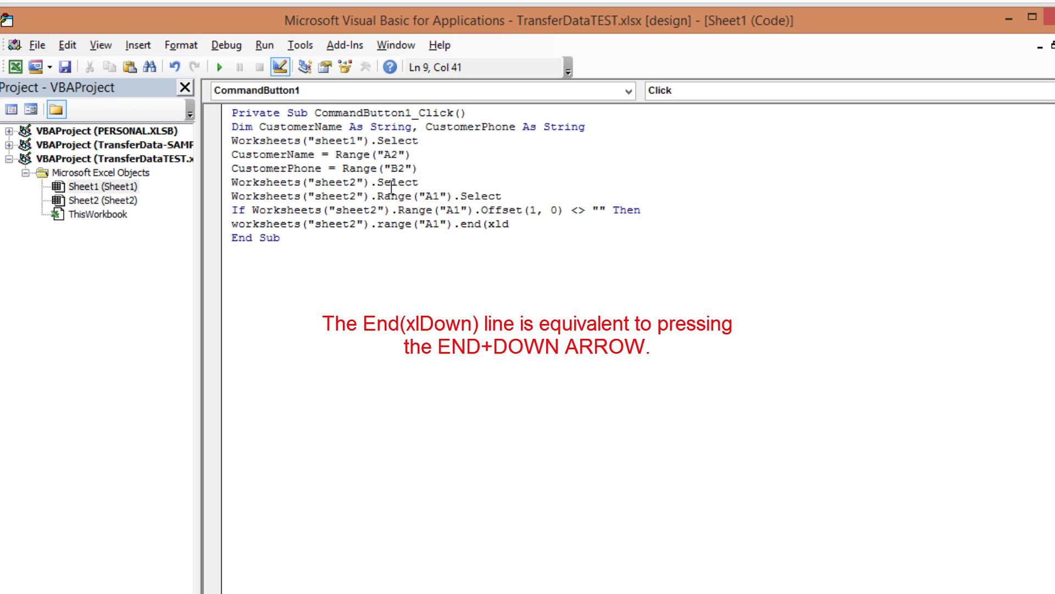
text(own))
text(.select)
key(Return)
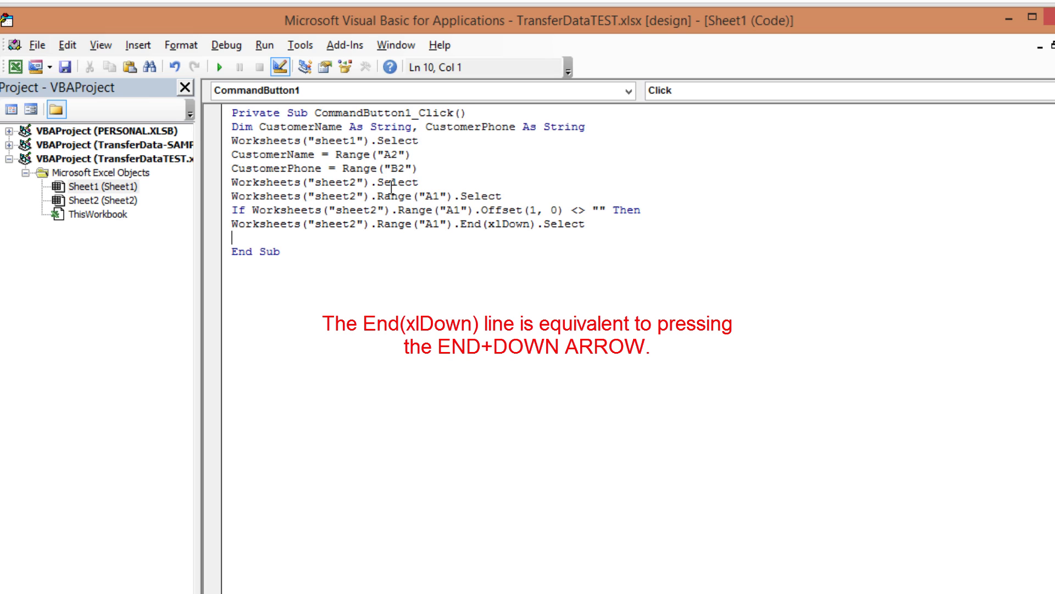
text(En)
text(d if)
key(Return)
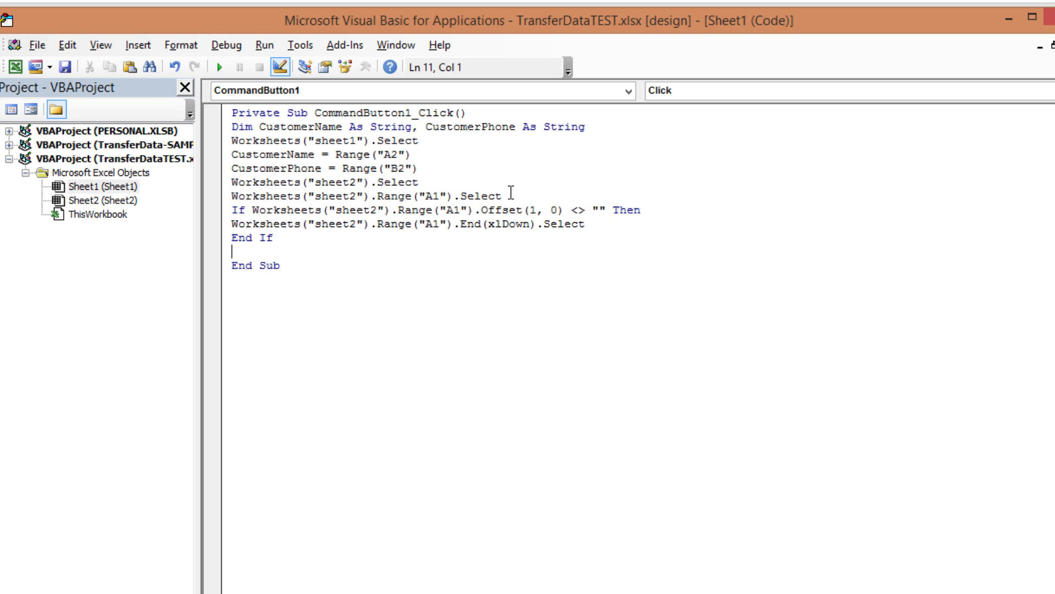
Add ActiveCell.Offset(1,0).Select and ActiveCell.Value = CustomerName after End If
text(A)
text(ctivec)
text(ell)
text(.)
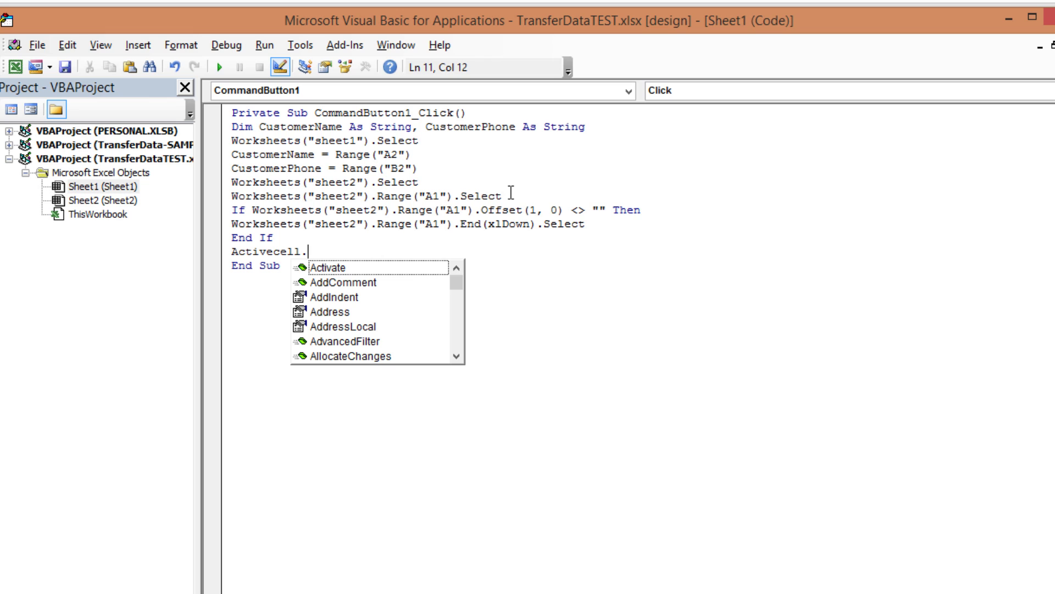
text(offset)
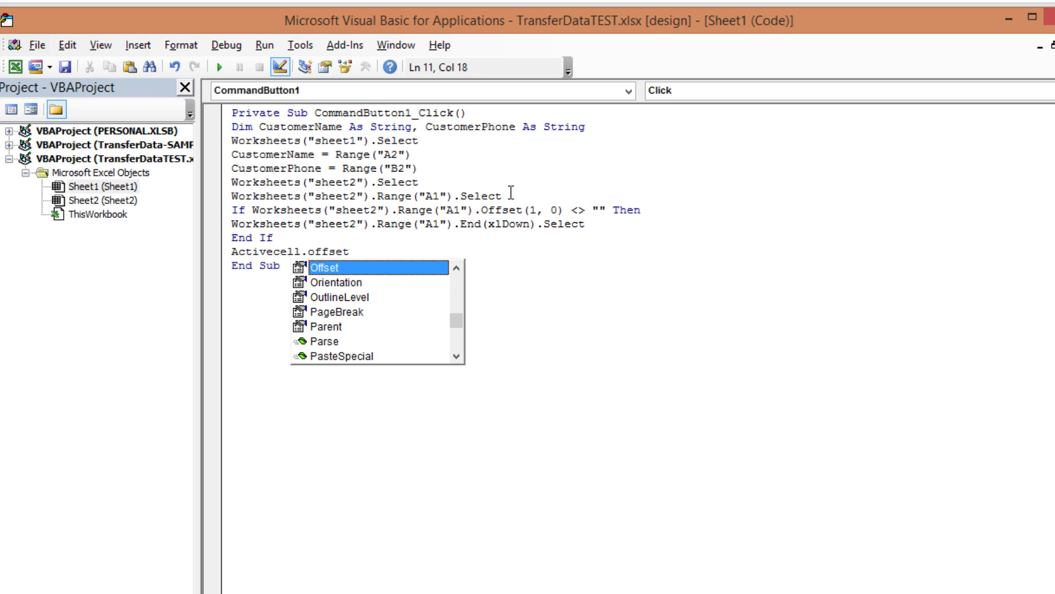
text((1,)
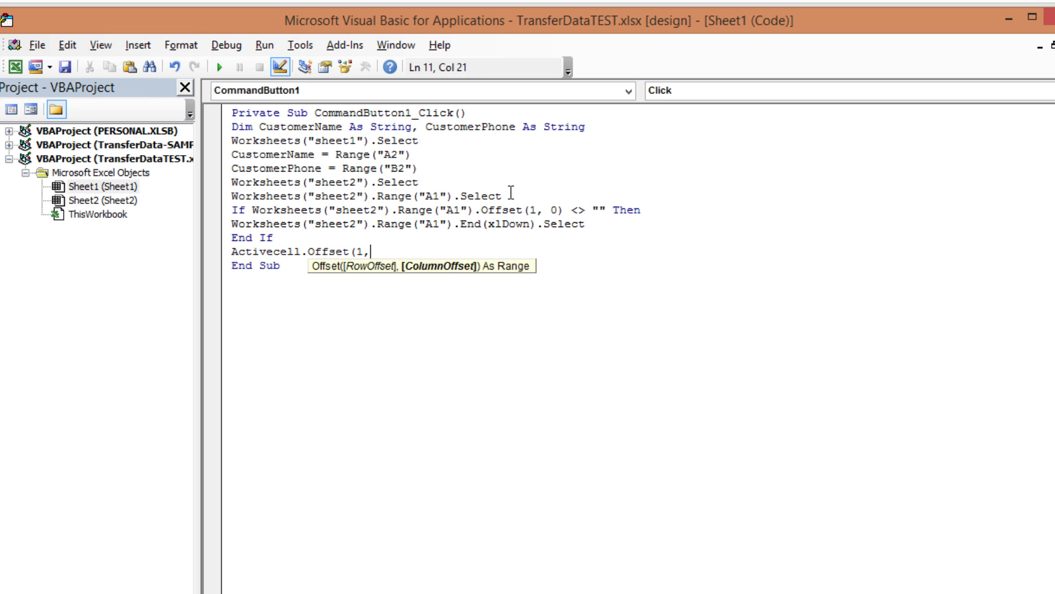
text(0))
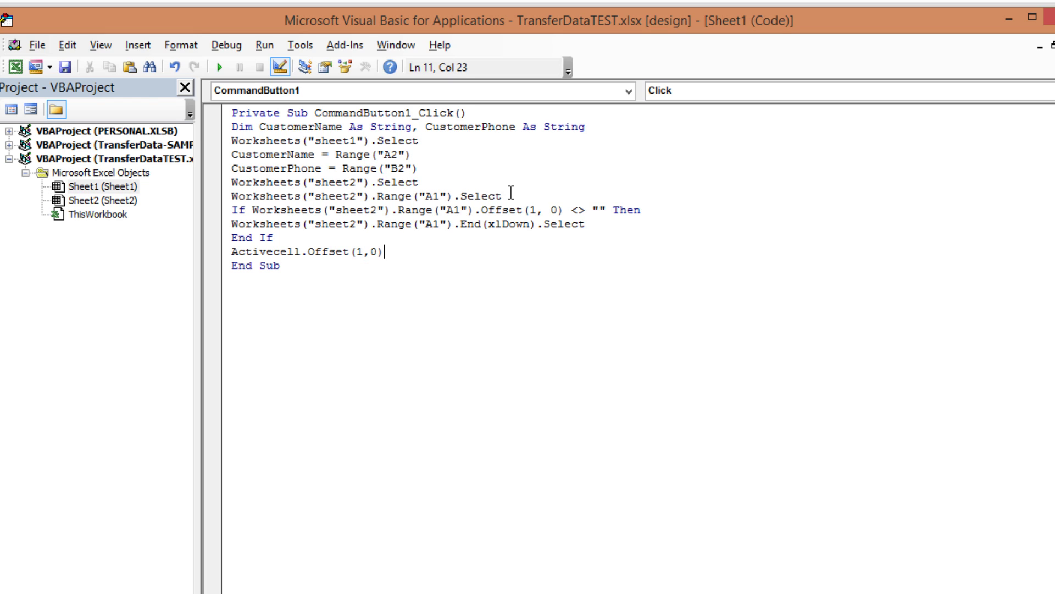
text(.select)
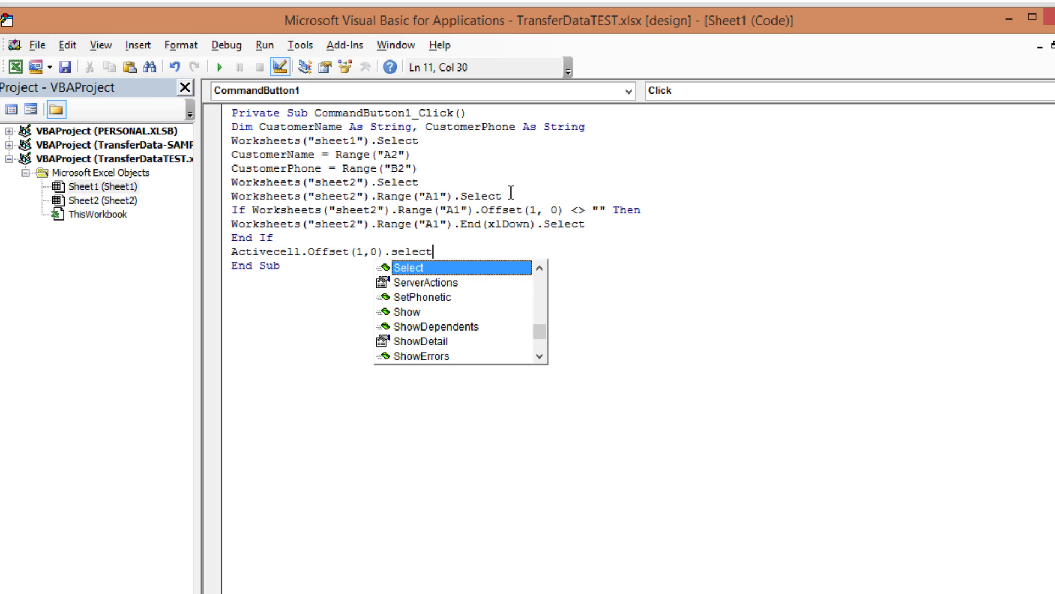
key(Return)
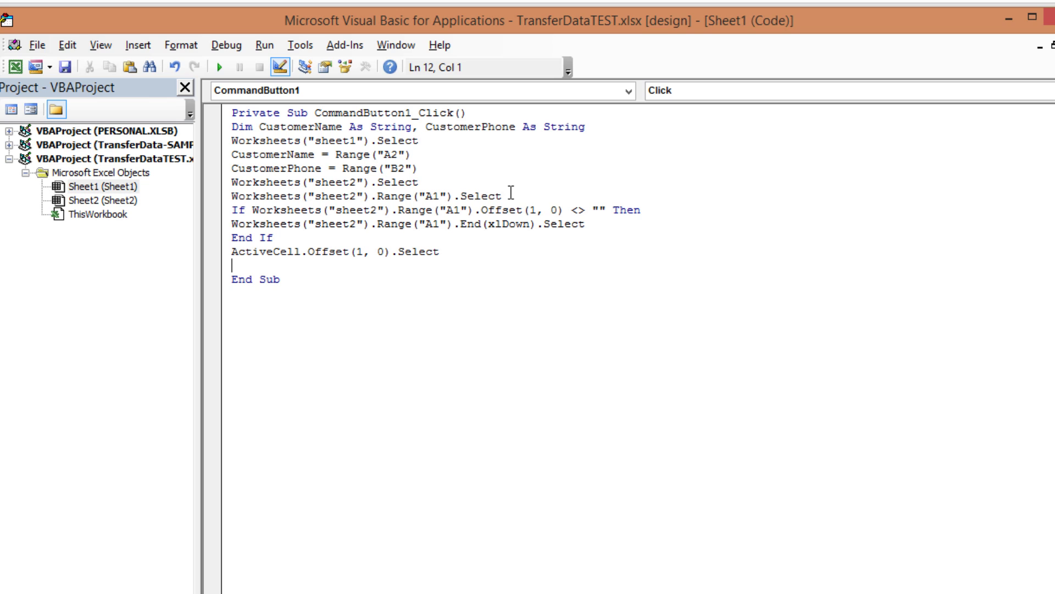
text(Acti)
text(vecell)
text(.valu)
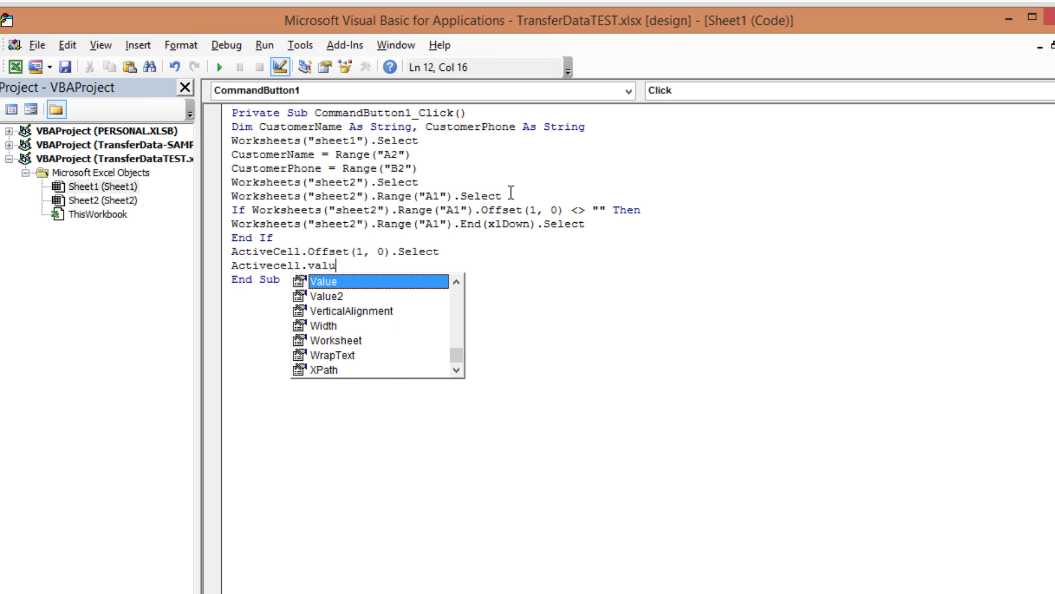
text(e)
text(=Cust)
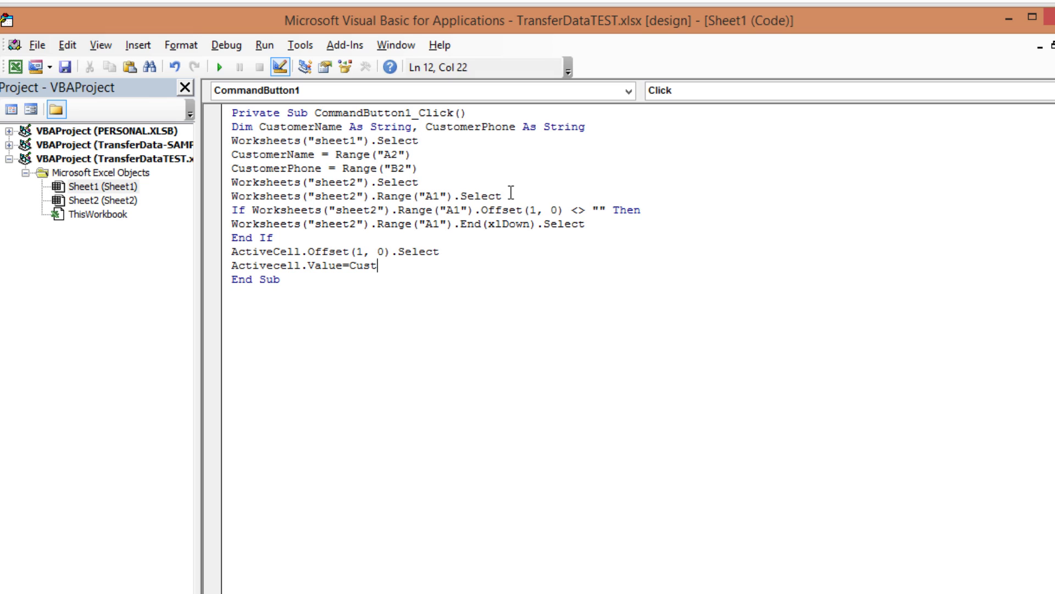
text(omerName)
key(Return)
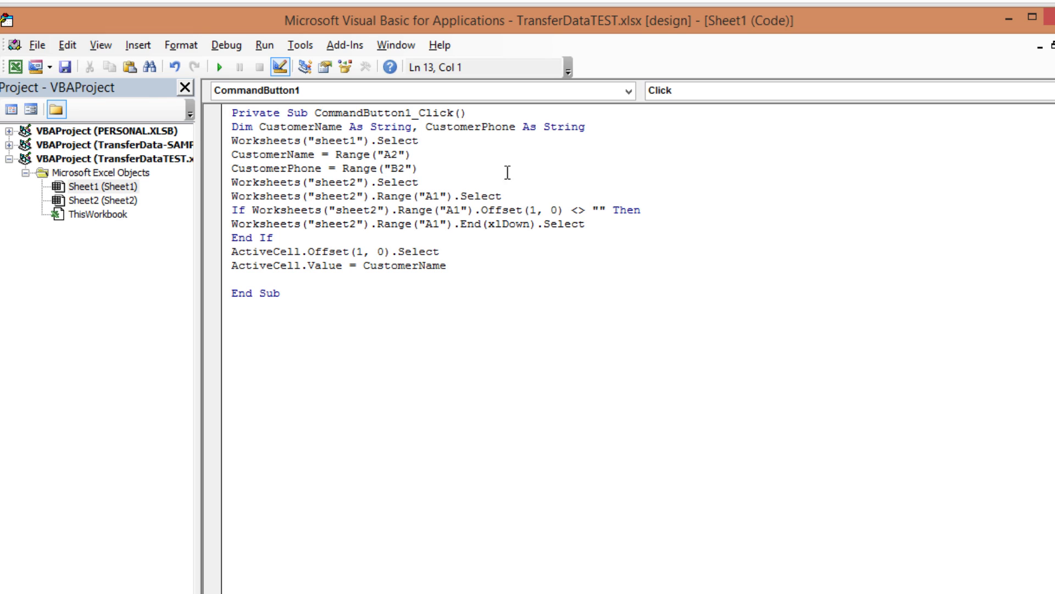
Copy the two ActiveCell lines and paste them on the blank line before End Sub
click(233, 251)
drag(242, 251, 430, 265)
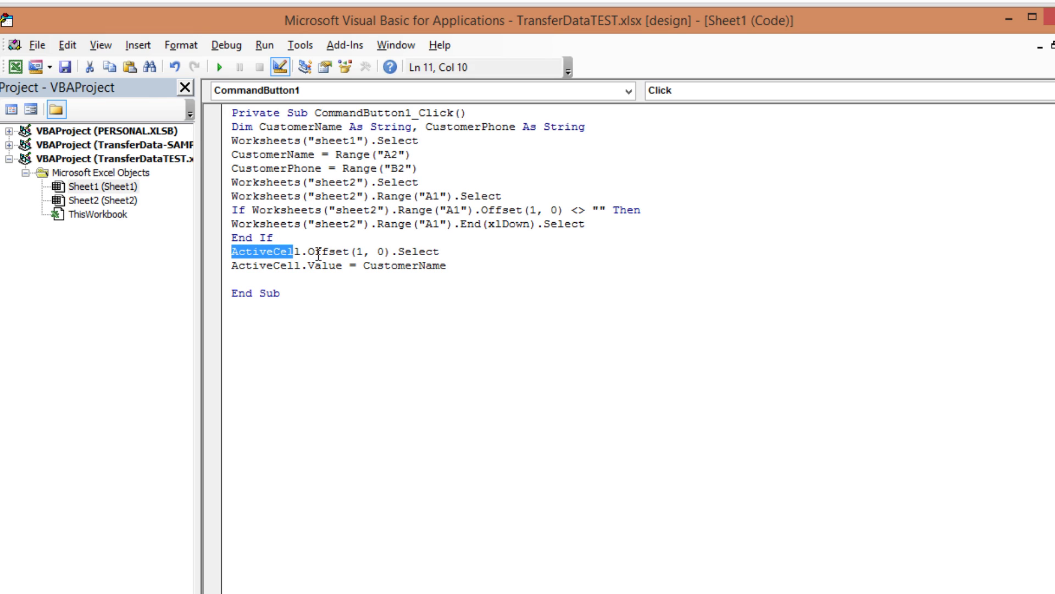
right_click(430, 265)
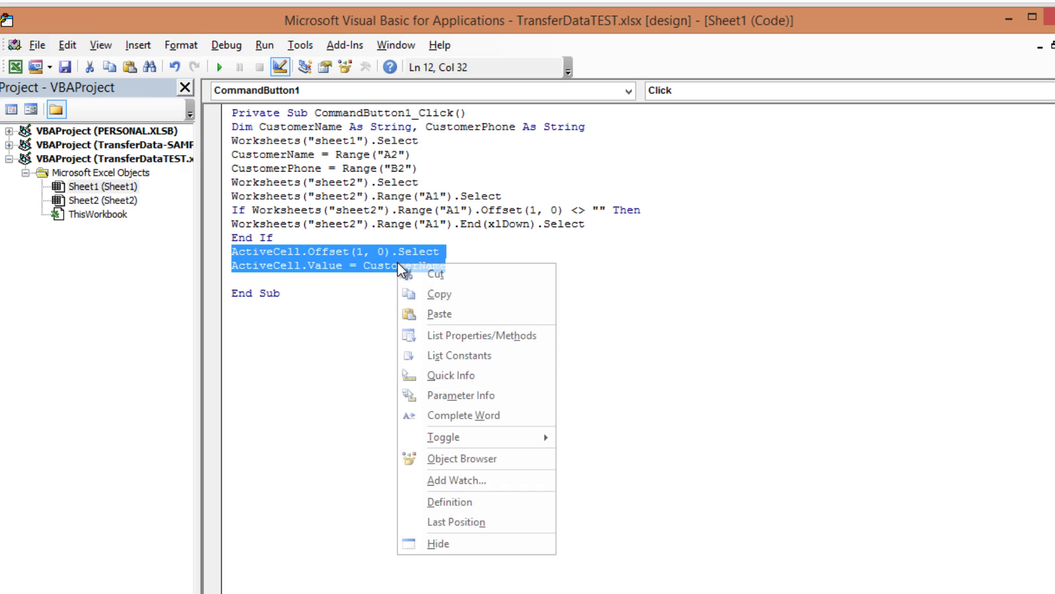
click(440, 291)
click(277, 280)
right_click(278, 281)
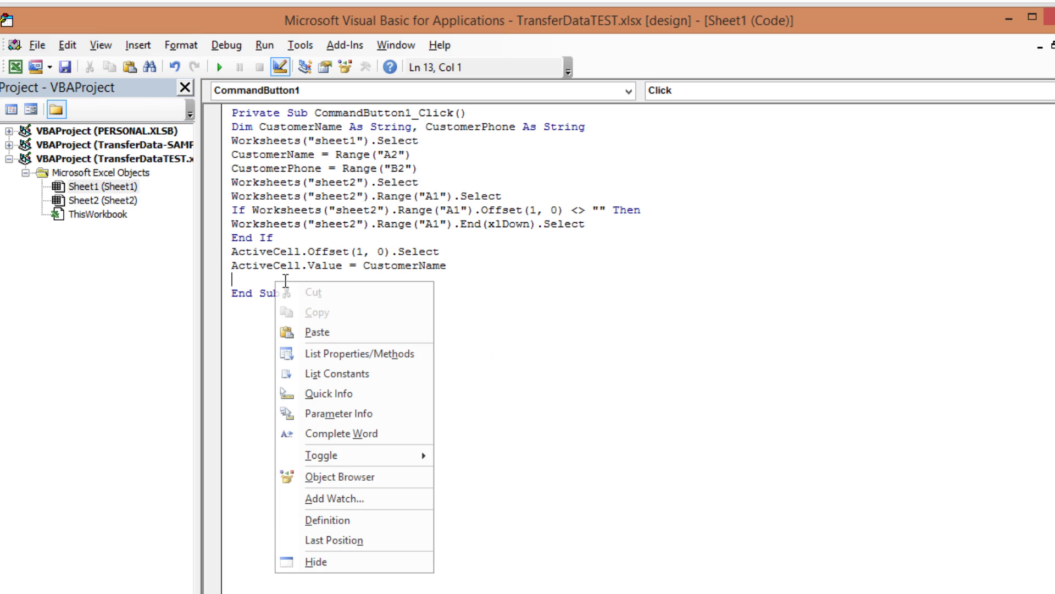
click(330, 330)
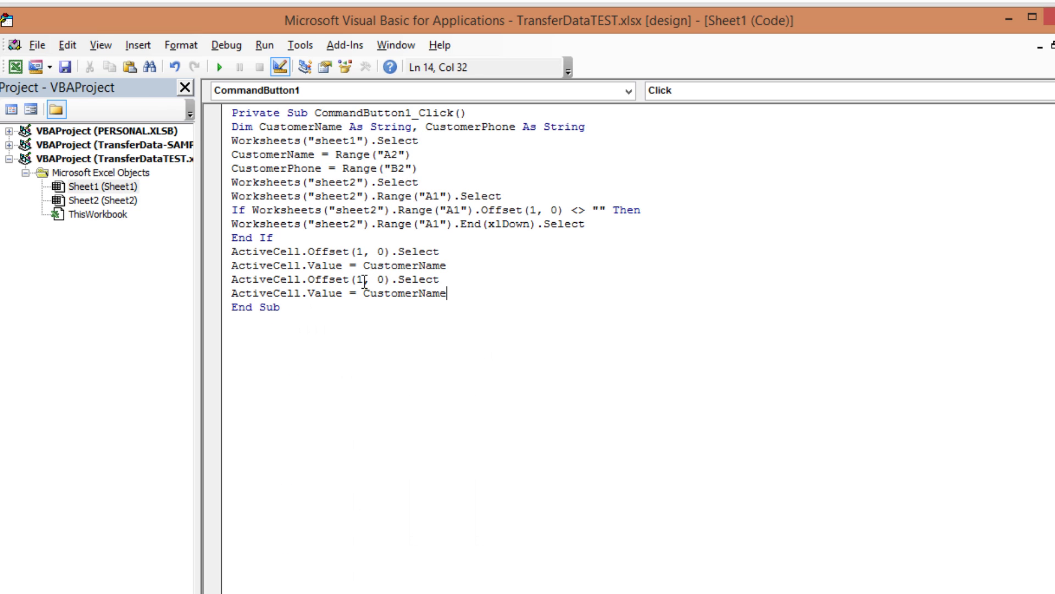
Edit the pasted lines to Offset(0,1) and CustomerPhone, then begin a Worksheets("sheet1") line
click(367, 280)
key(BackSpace)
text(0)
key(Right)
key(Right)
key(Right)
key(BackSpace)
text(1)
key(Down)
key(Right)
key(Right)
key(Right)
key(Right)
key(Right)
key(Right)
key(Right)
key(BackSpace)
key(BackSpace)
key(BackSpace)
key(BackSpace)
text(Phone)
key(Return)
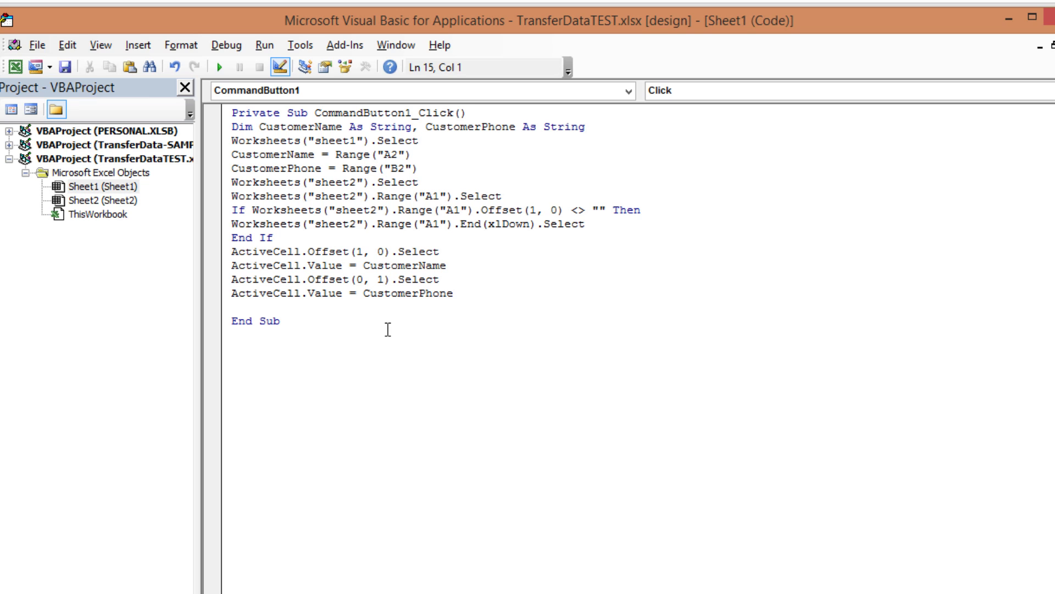
text(Worksheets)
text((")
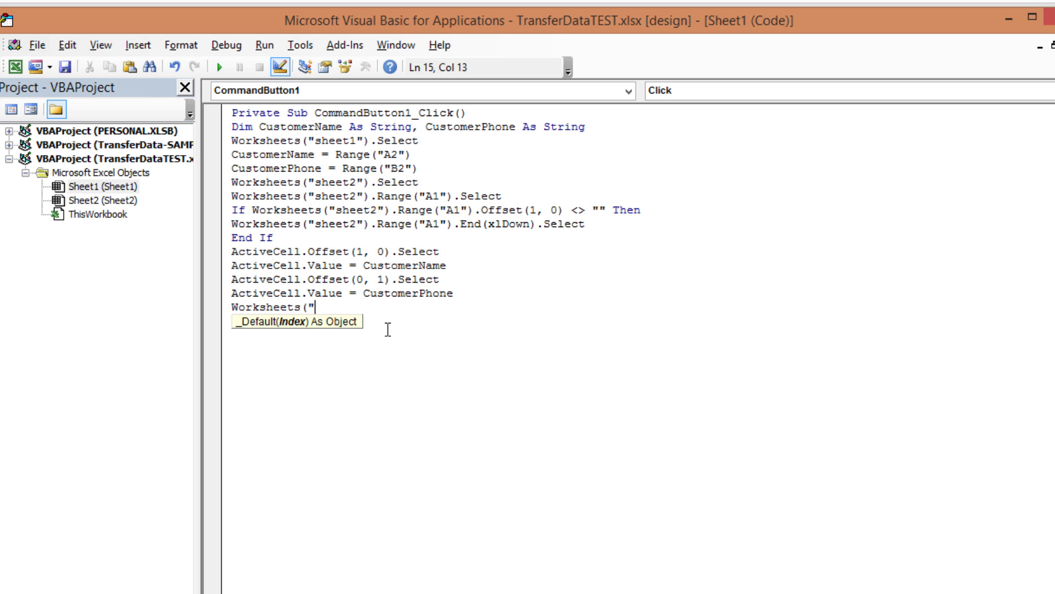
text(sh)
text(eet1)
text("))
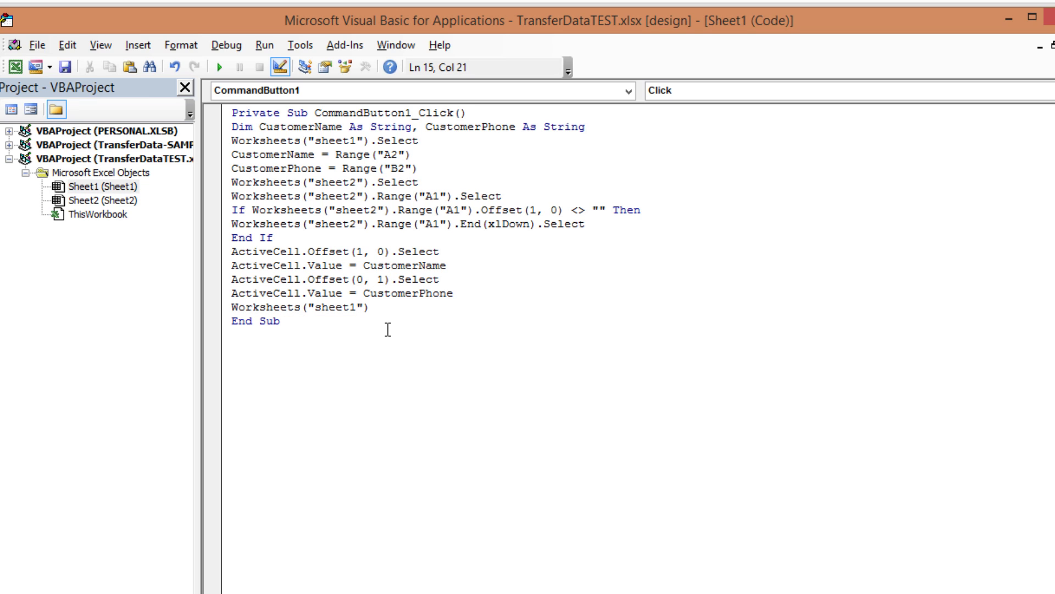
Finish Worksheets("sheet1").Select and start a line clearing sheet1's A2:B2 contents
text(.)
text(select)
key(Return)
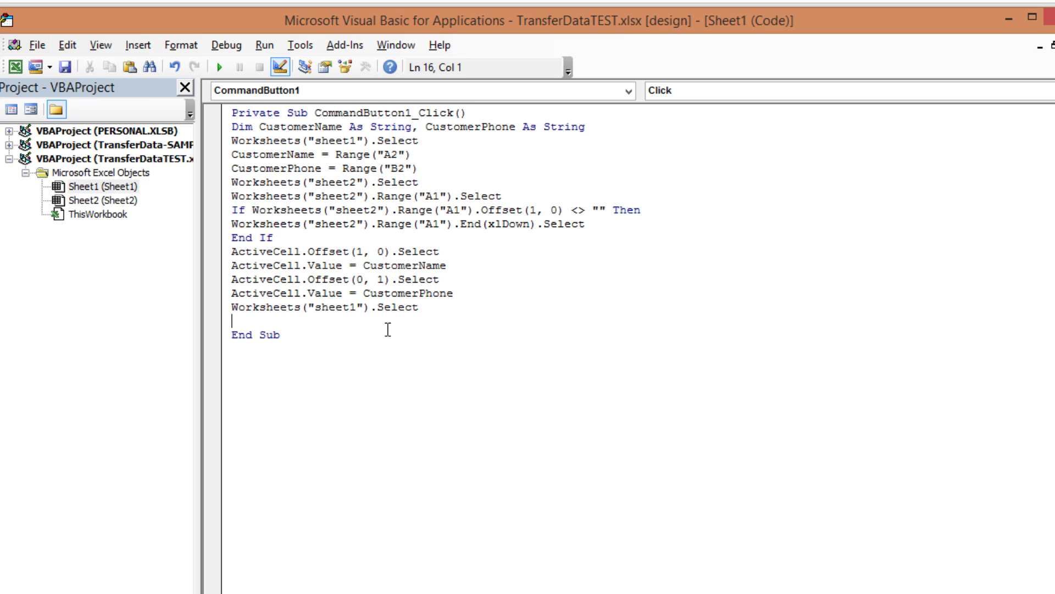
text(woeks)
text(heets()
text("sh)
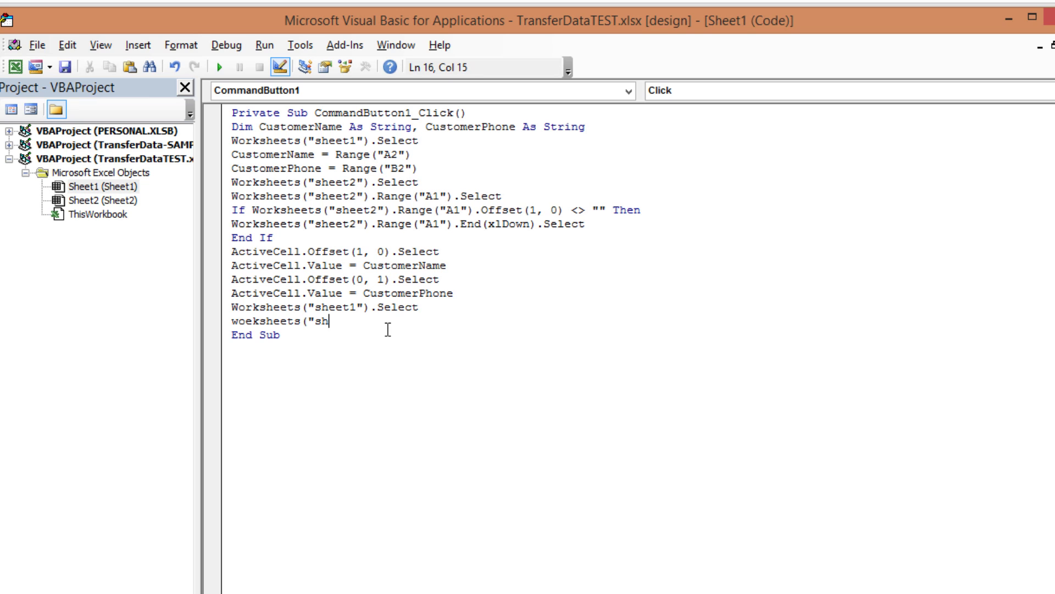
text(eet1)
text("))
text(.range)
text((A2)
text(:B2)
text("))
text(.clear)
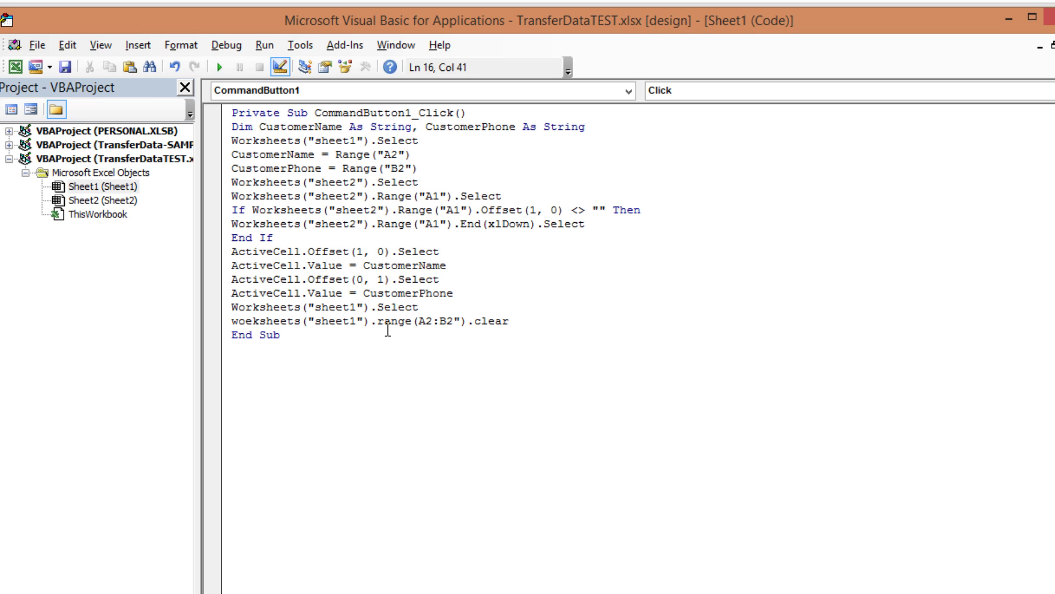
text(Conten)
Correct the method name to .ClearContents and dismiss the compile error
key(BackSpace)
text(ntes)
key(BackSpace)
key(BackSpace)
text(s)
click(387, 330)
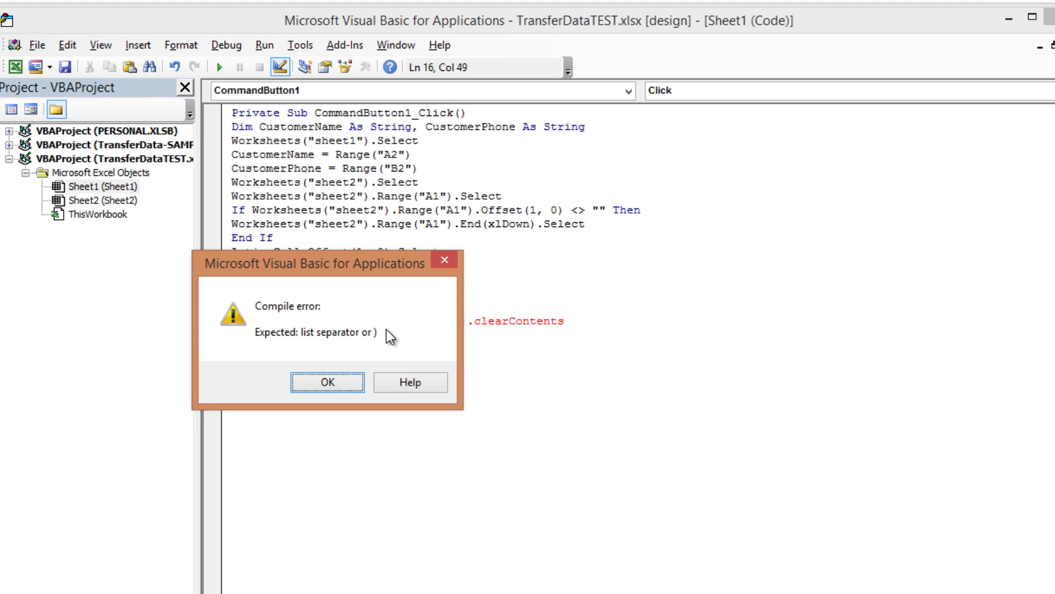
key(Return)
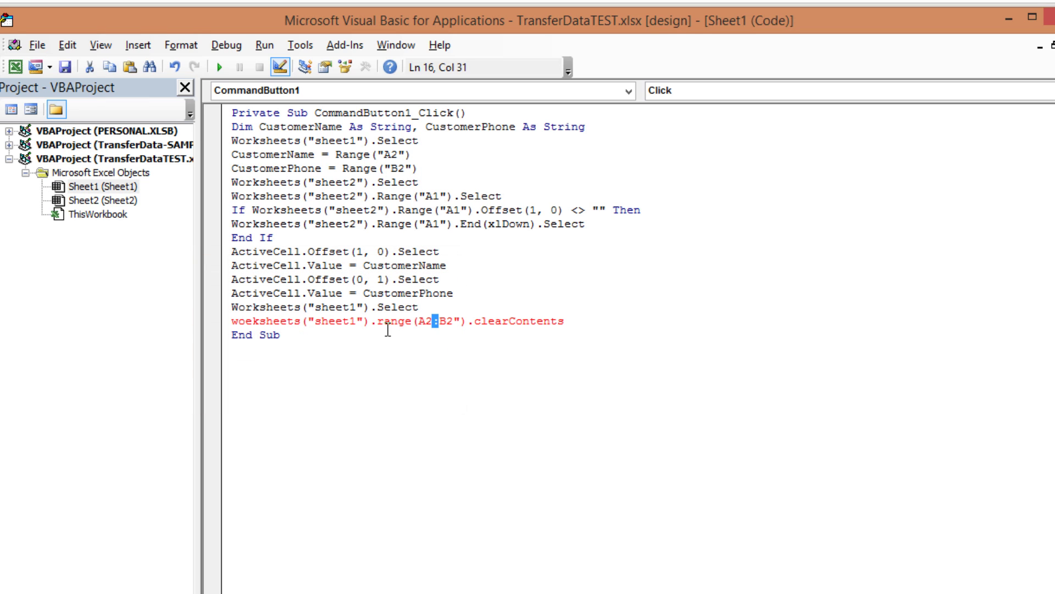
Add the missing quote before A2 so the range reads Range("A2:B2")
key(Left)
key(Left)
key(Left)
text(")
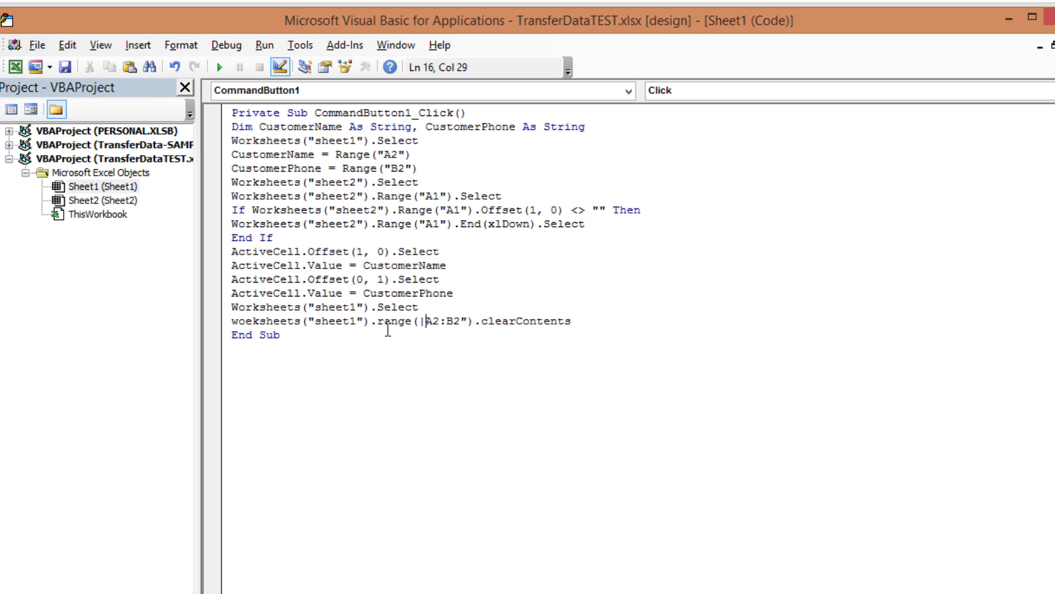
key(BackSpace)
text(")
key(Right)
Fix the misspelled 'woeksheets' to Worksheets on the clearing line
key(Right)
key(Right)
key(Right)
key(Right)
key(Right)
key(Right)
key(Right)
key(Right)
key(Right)
key(Right)
key(Return)
key(Up)
key(Right)
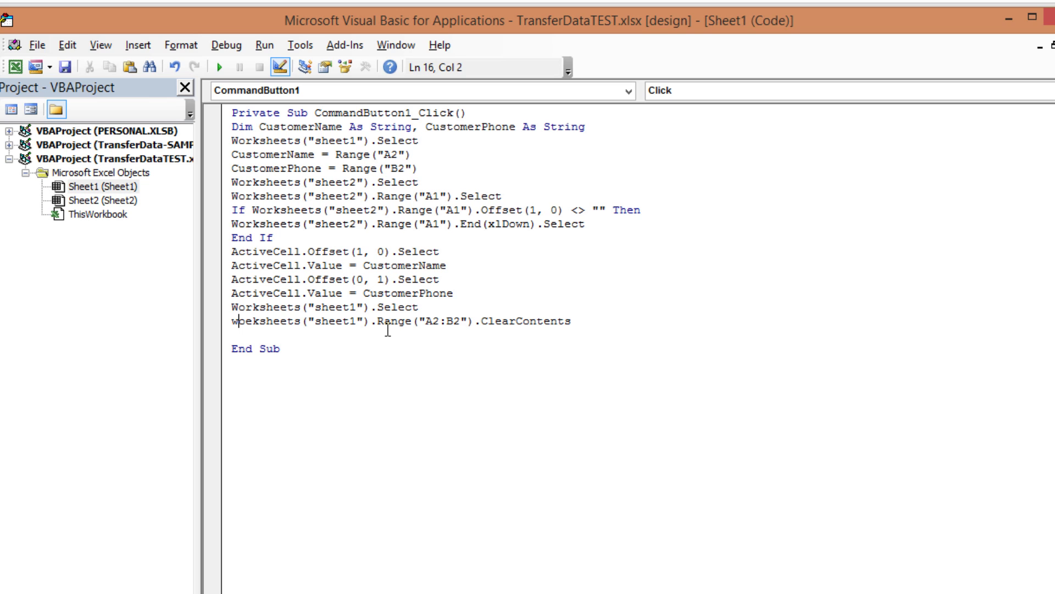
key(Right)
key(Right)
key(BackSpace)
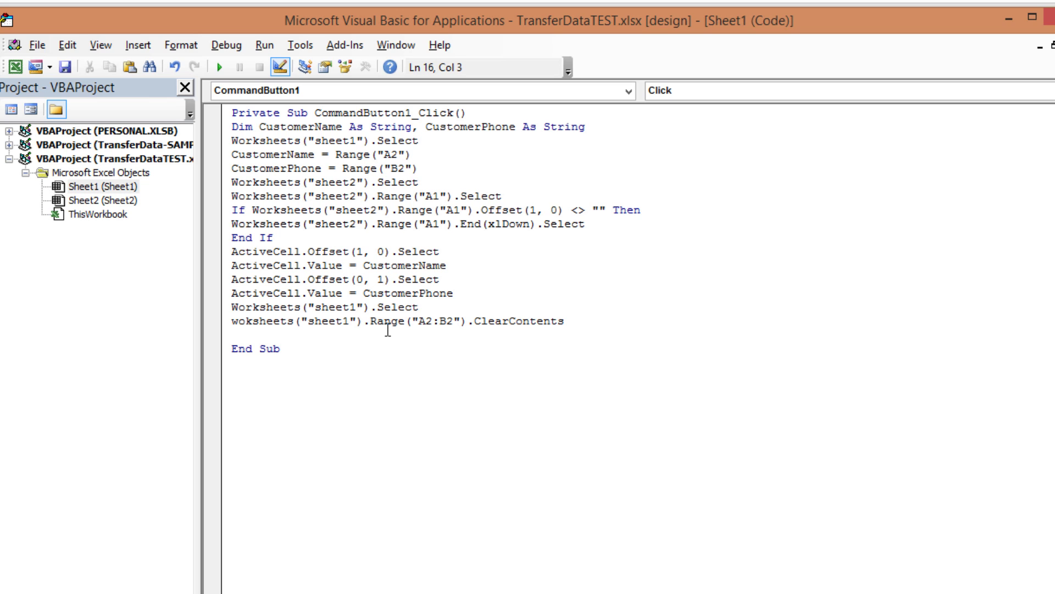
text(r)
key(Down)
key(Left)
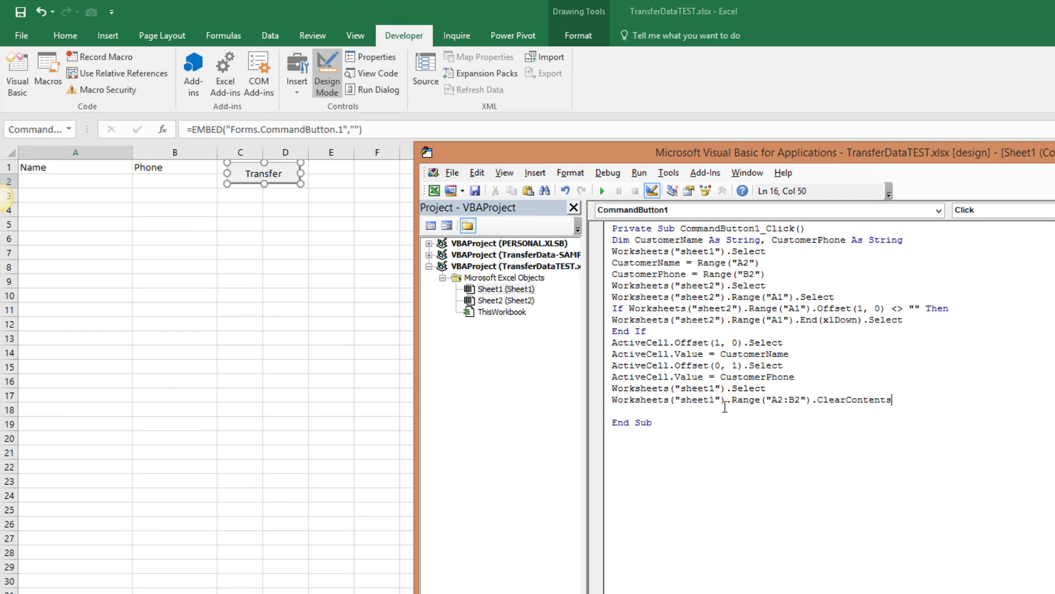
Back on Sheet1, enter a test name in A2 and 12345 in B2, then run Transfer
key(alt+F11)
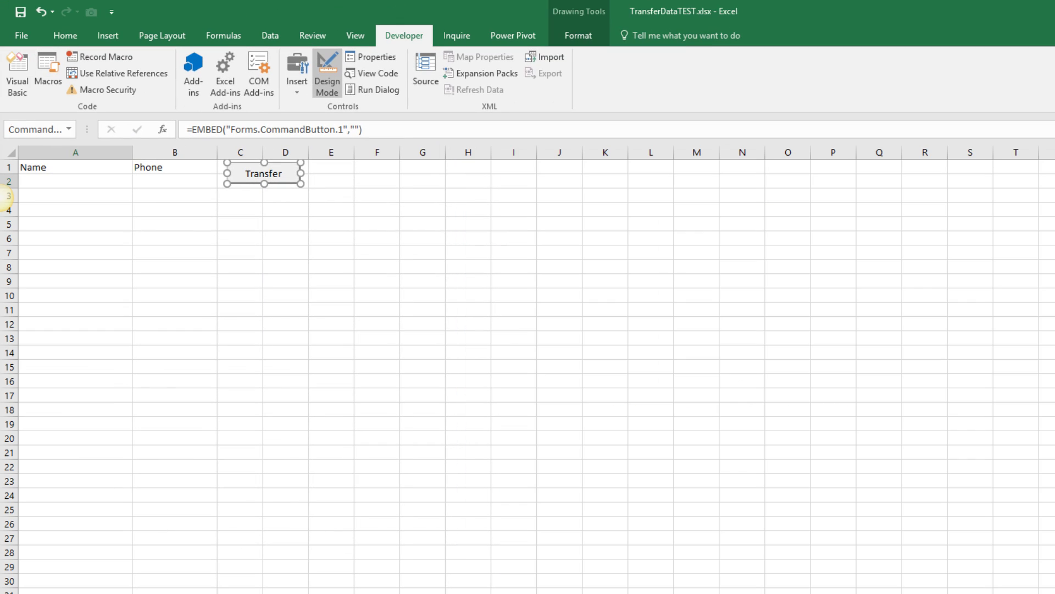
click(69, 181)
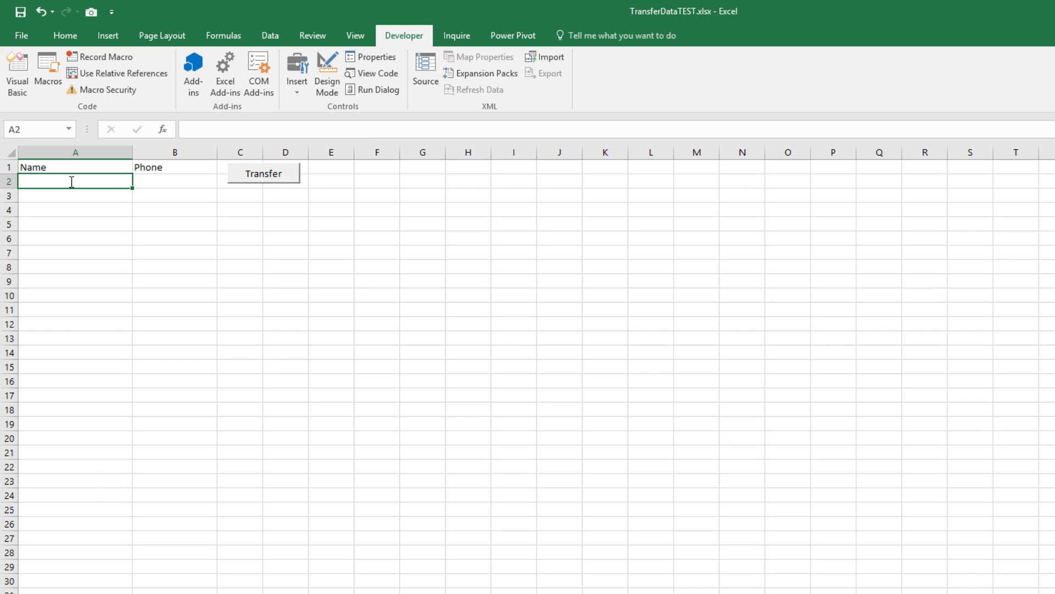
text(A)
key(BackSpace)
text(And)
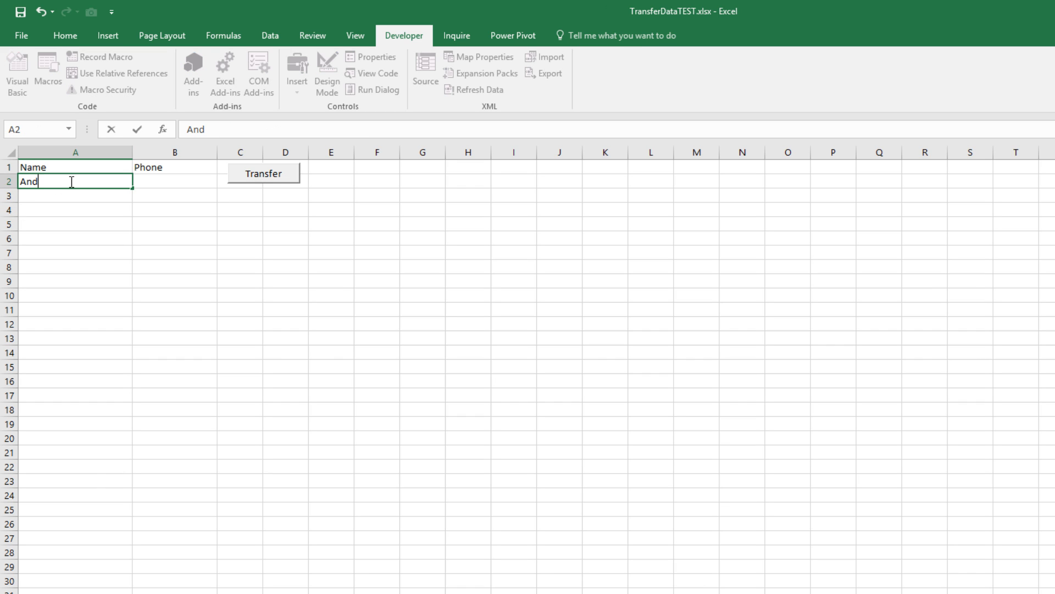
text(reas)
click(161, 181)
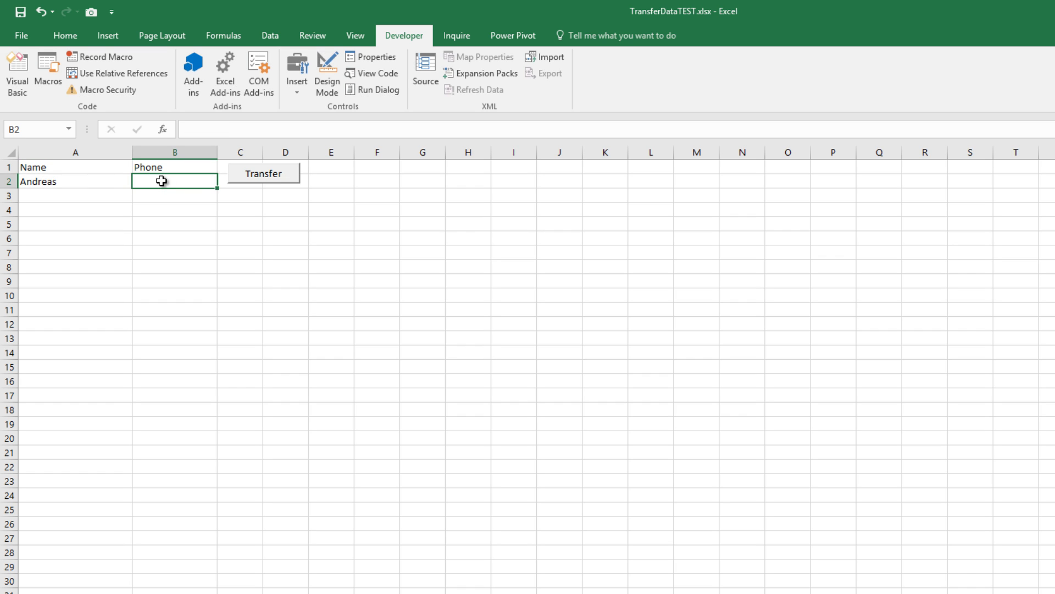
text(1234)
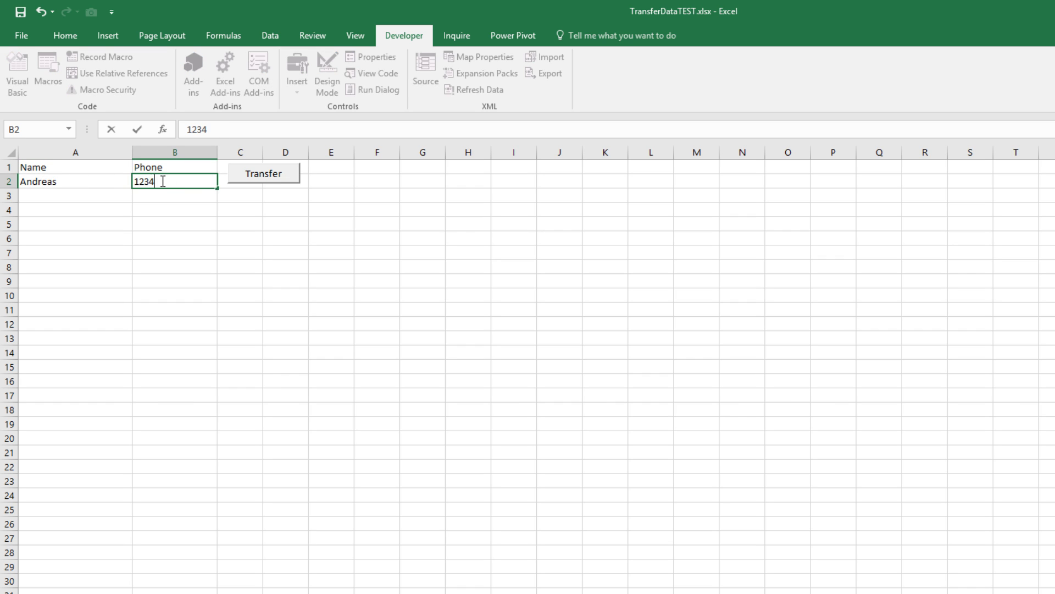
text(5)
click(266, 176)
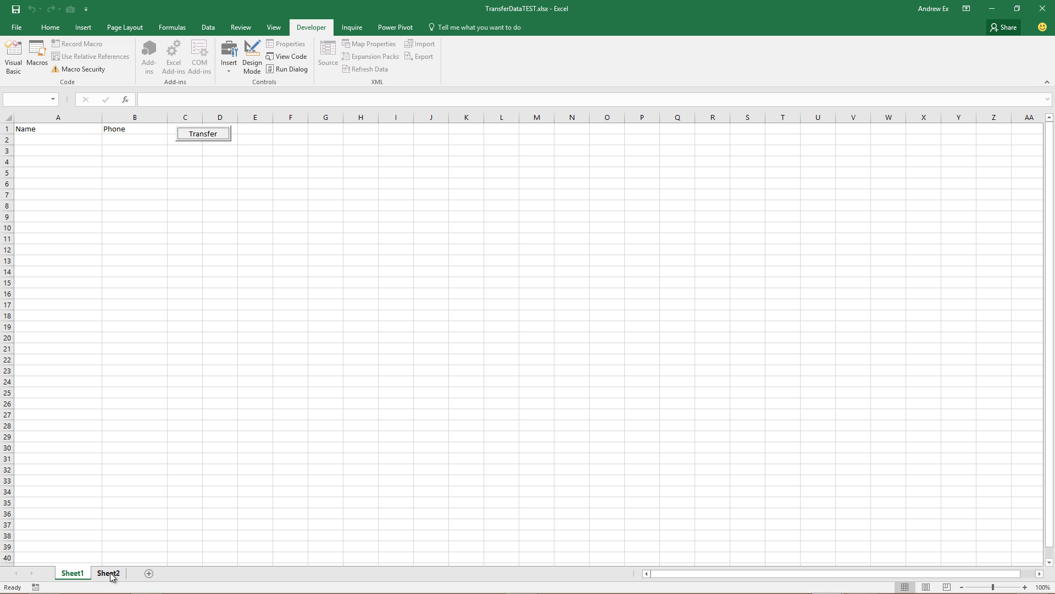
Check Sheet2's first record, then enter a second test name and phone 67890 in Sheet1's A2:B2
click(108, 573)
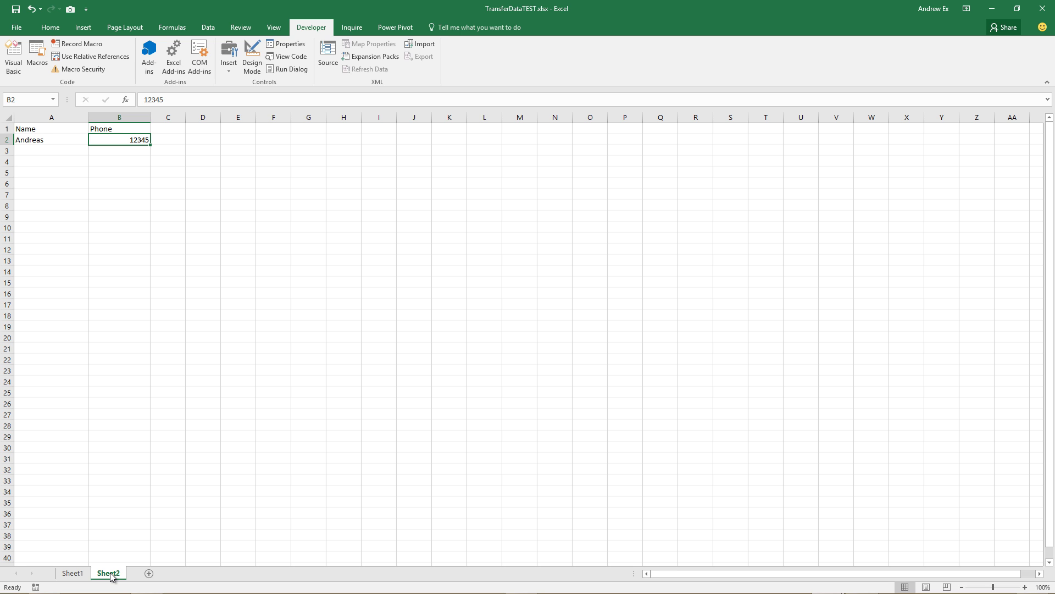
click(72, 573)
click(47, 139)
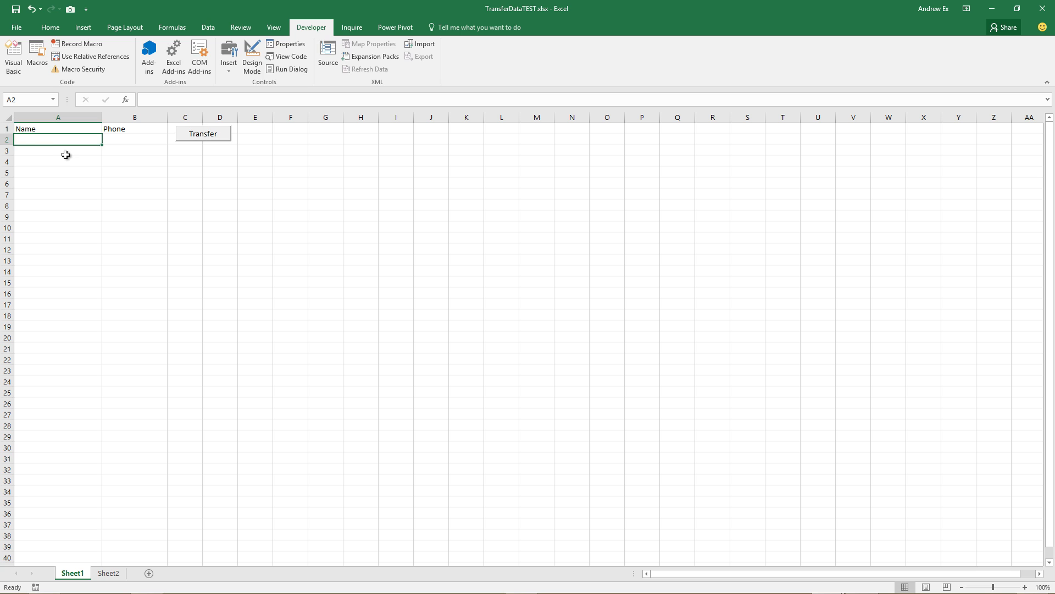
text(John)
key(Tab)
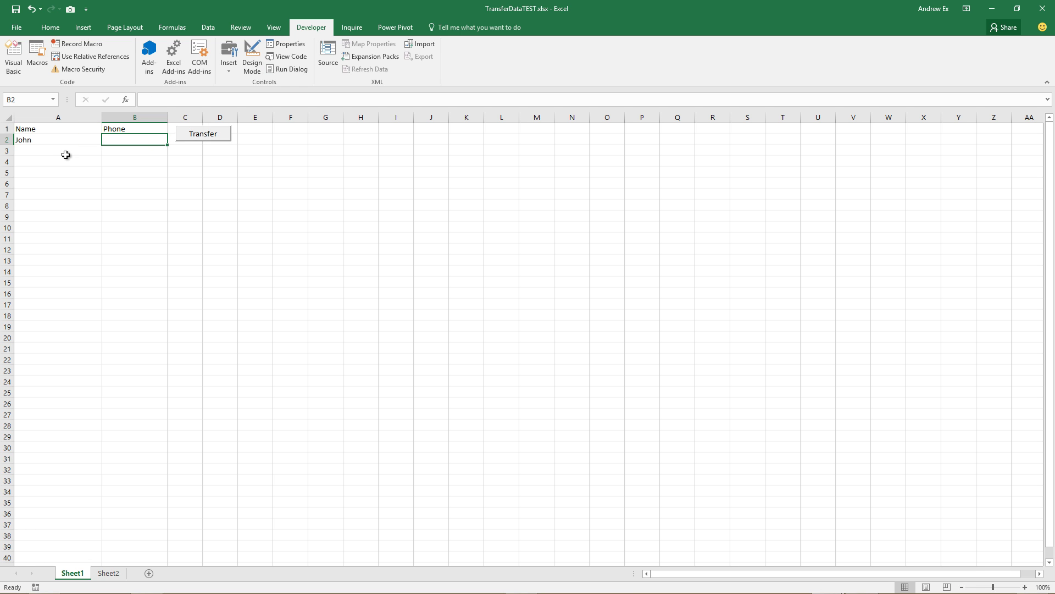
text(67890)
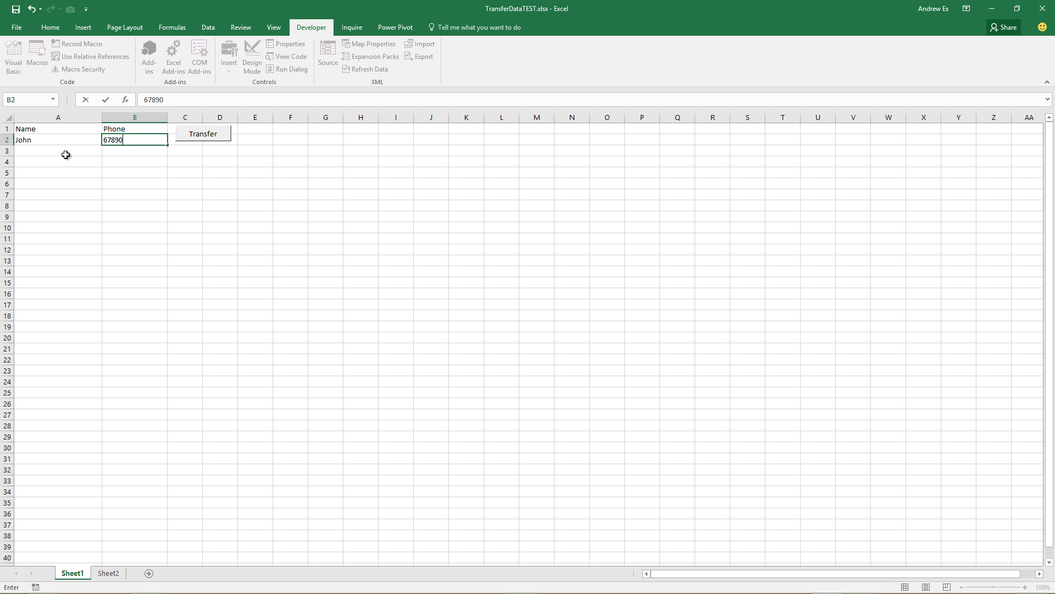
Run Transfer and confirm the second record landed in Sheet2's row 3
click(203, 138)
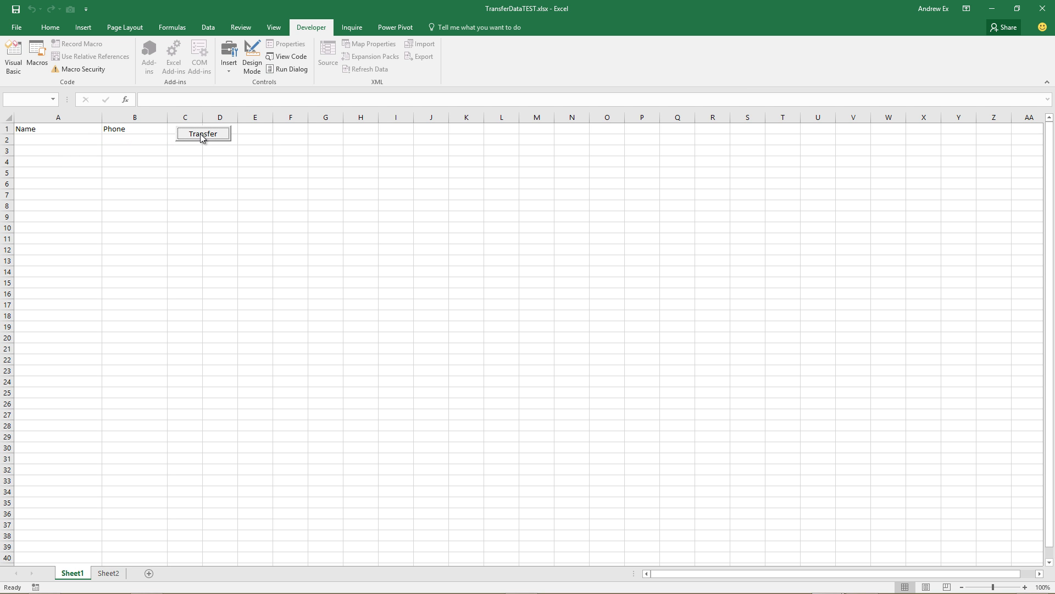
click(116, 574)
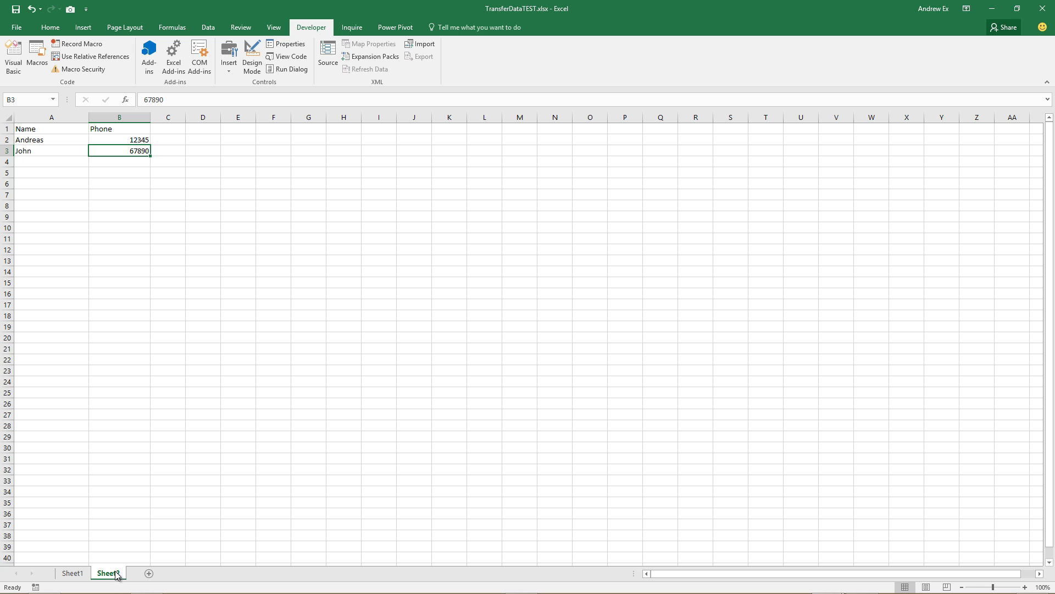
click(71, 574)
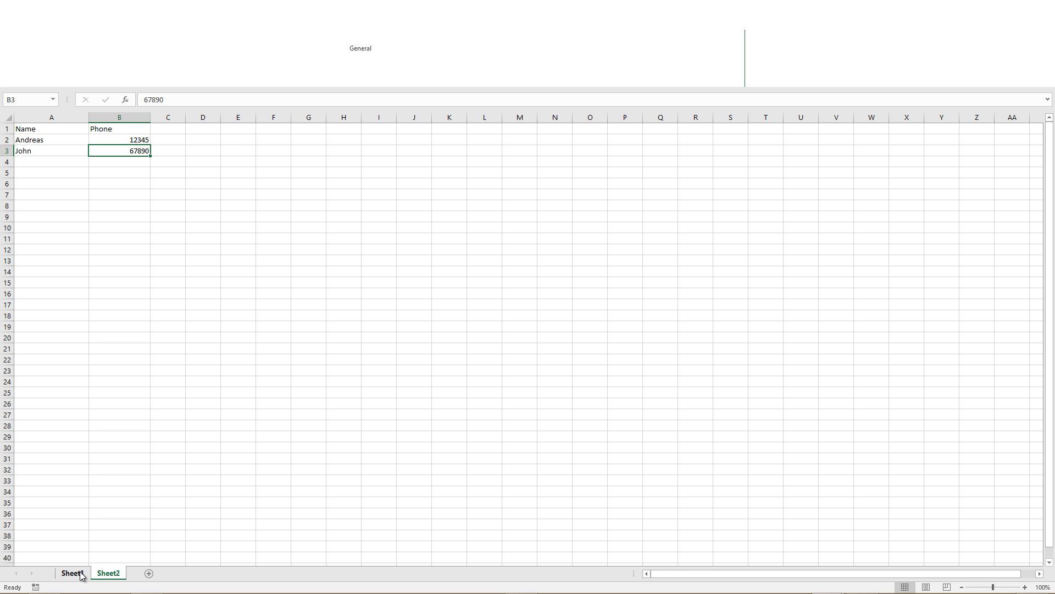